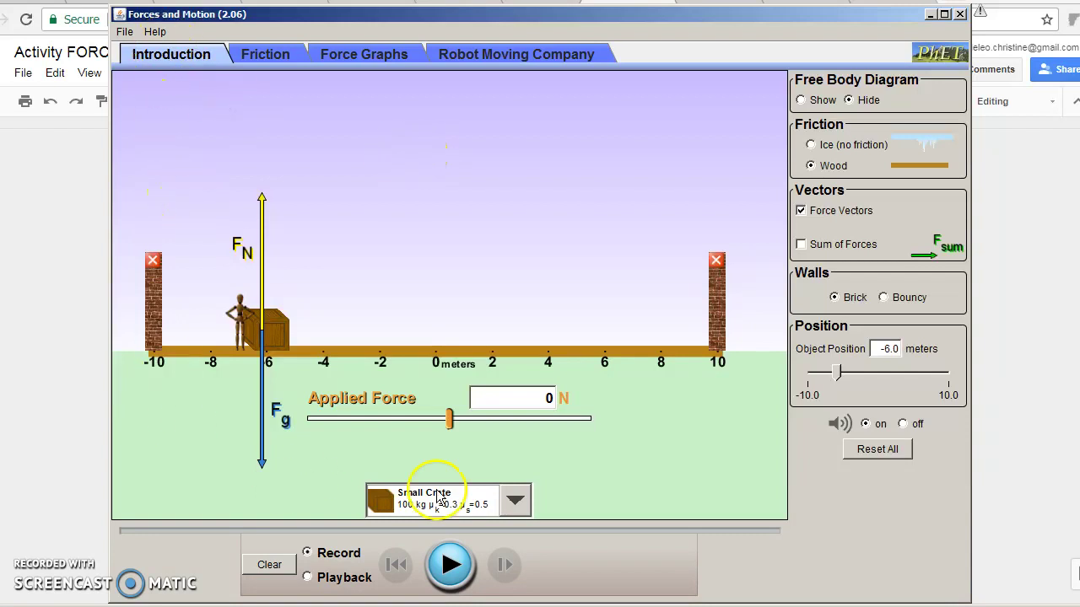
- Open the Force Graphs screen, then bring up the Forces and Motion Investigation worksheet
click(353, 61)
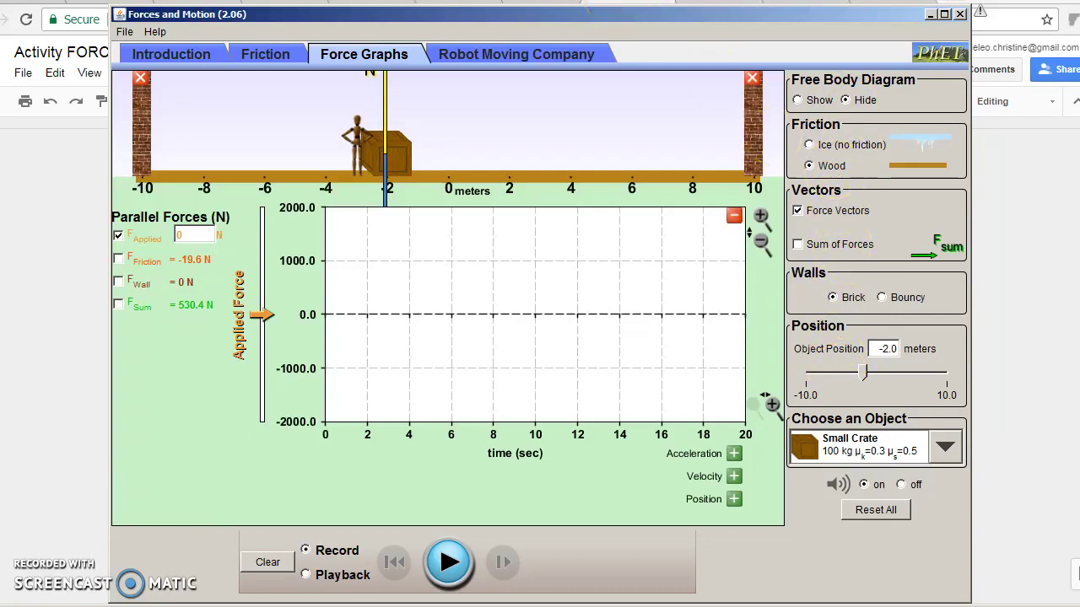
key(alt+Tab)
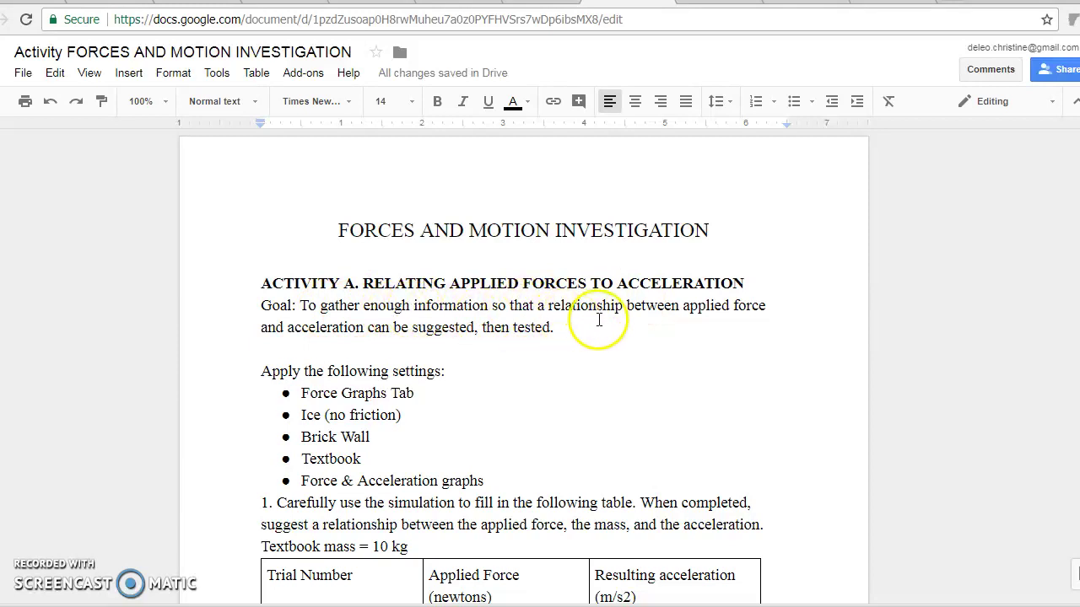
- Highlight the goal's relationship phrase, scroll to the required settings, and return to the simulation
click(549, 305)
drag(548, 311, 552, 328)
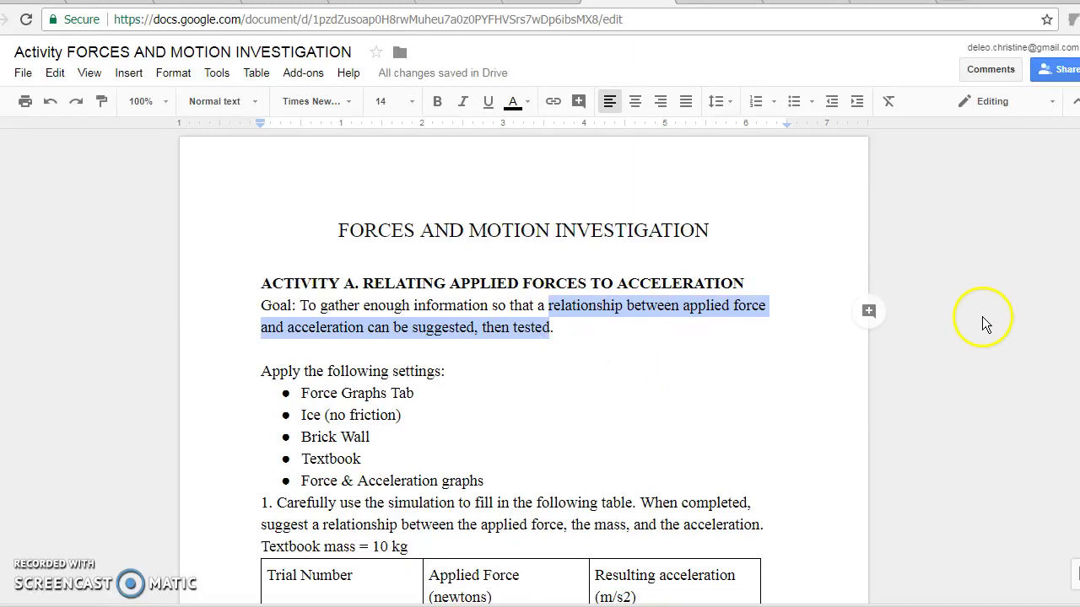
scroll(540, 371, down, 1)
scroll(540, 371, down, 1)
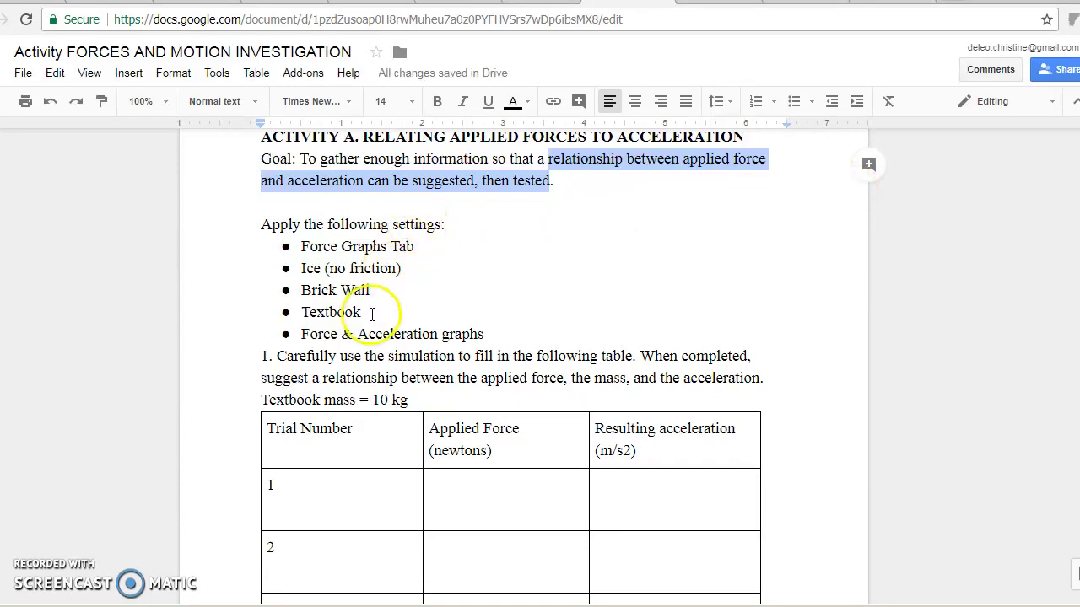
key(alt+Tab)
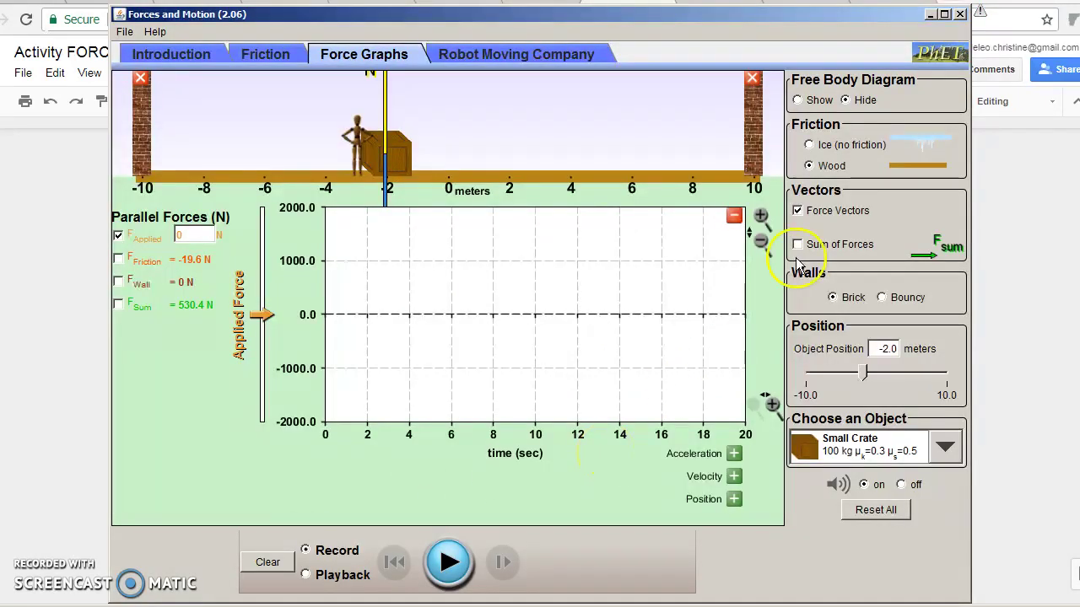
- Set friction to Ice (no friction) and check it against the worksheet's required settings list
click(809, 146)
click(810, 166)
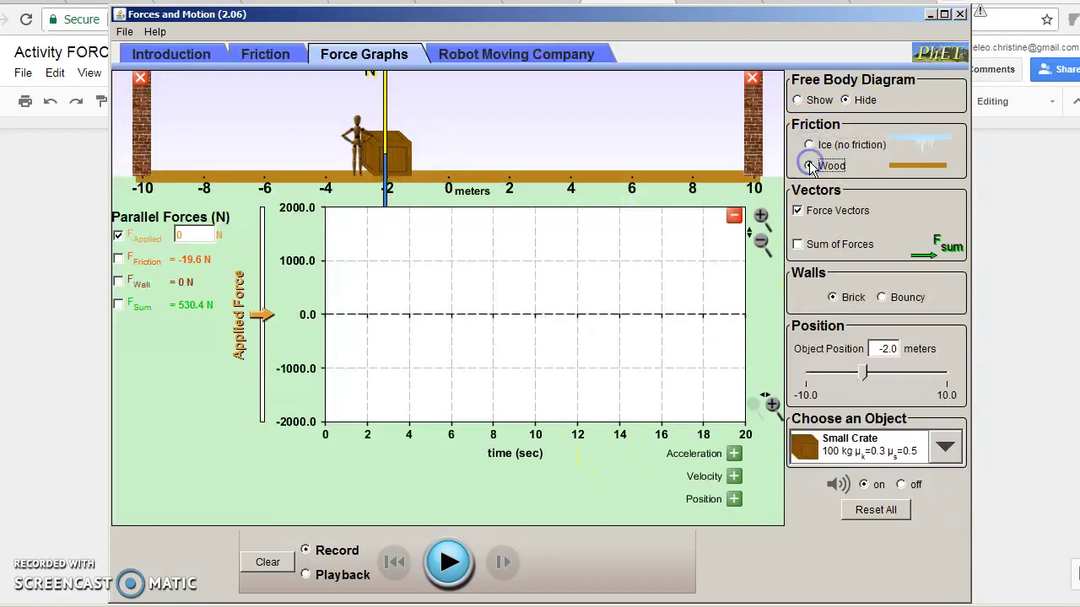
click(809, 145)
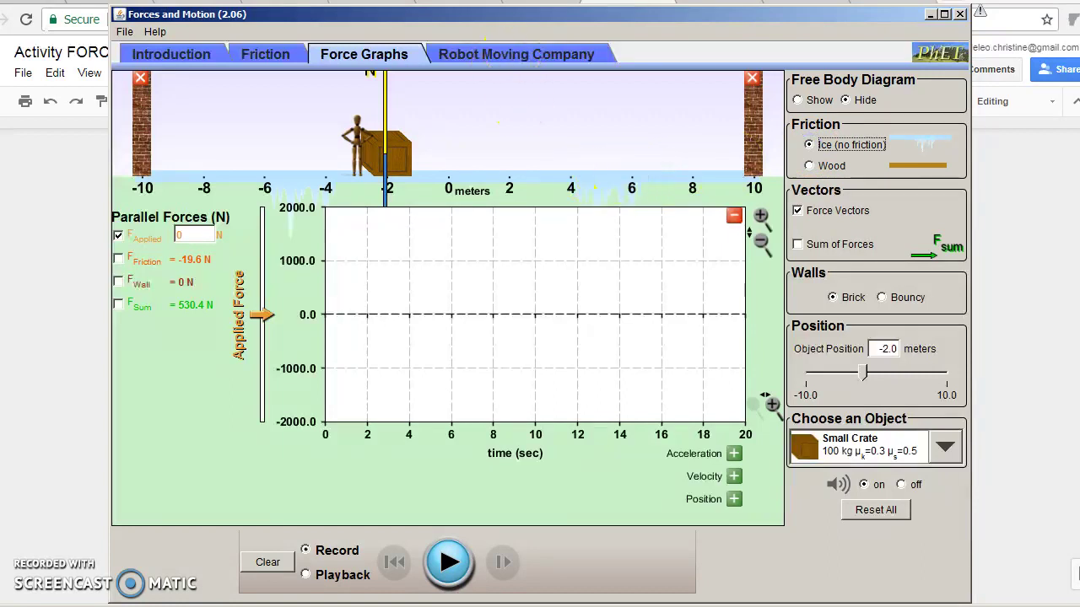
key(alt+Tab)
drag(261, 224, 499, 336)
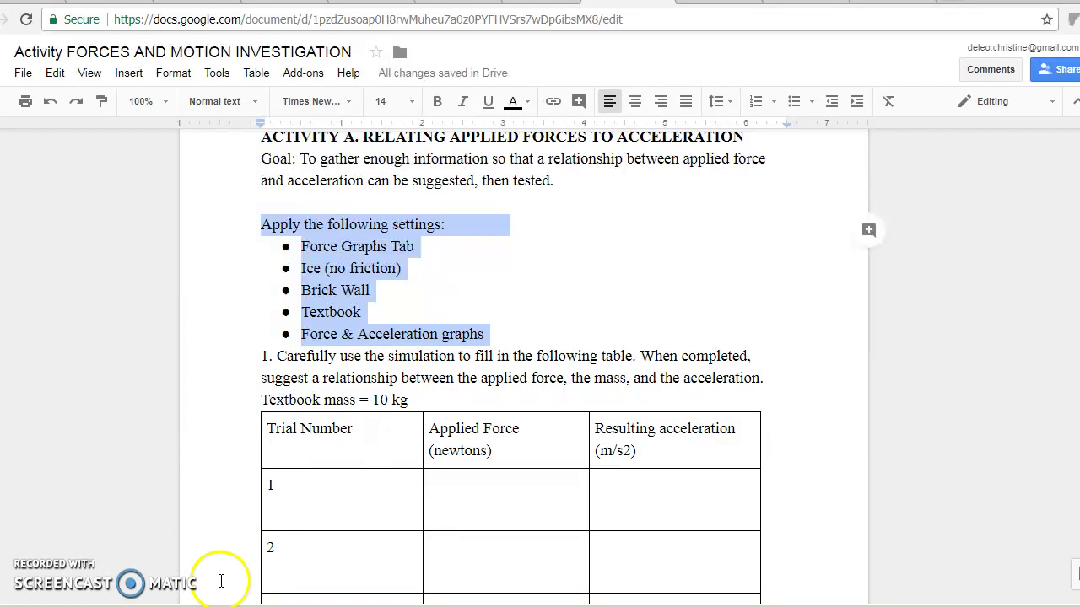
key(alt+Tab)
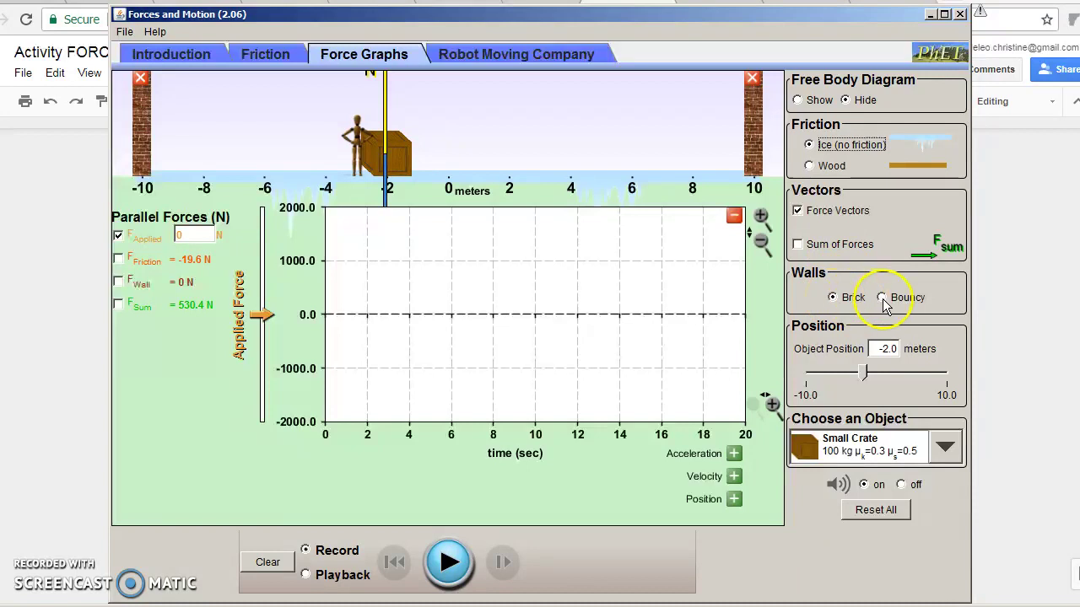
- Choose the 10 kg Textbook as the object and add an Acceleration graph
click(946, 447)
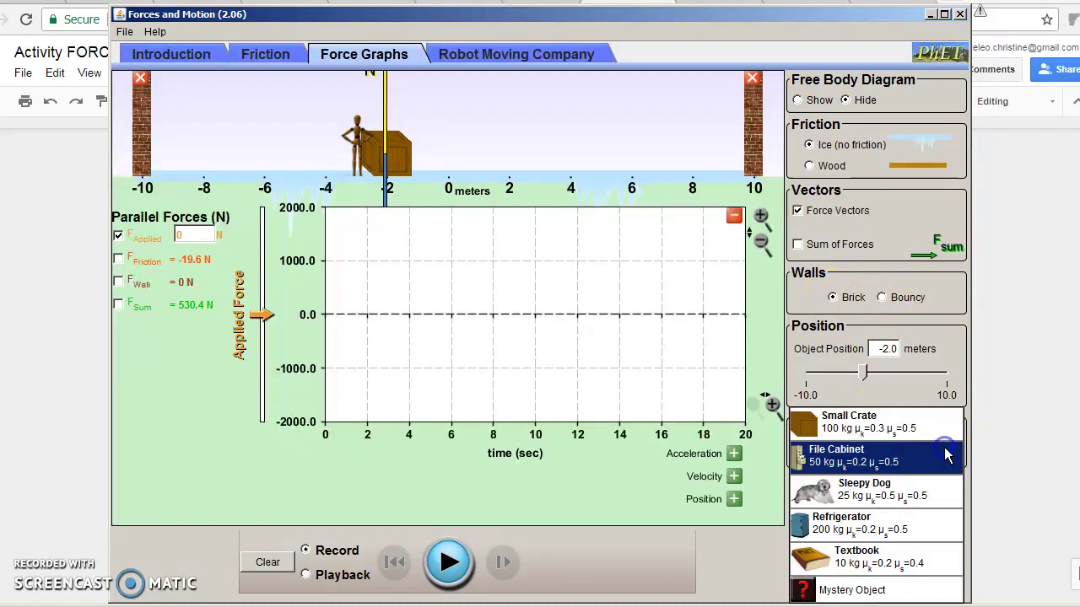
click(901, 557)
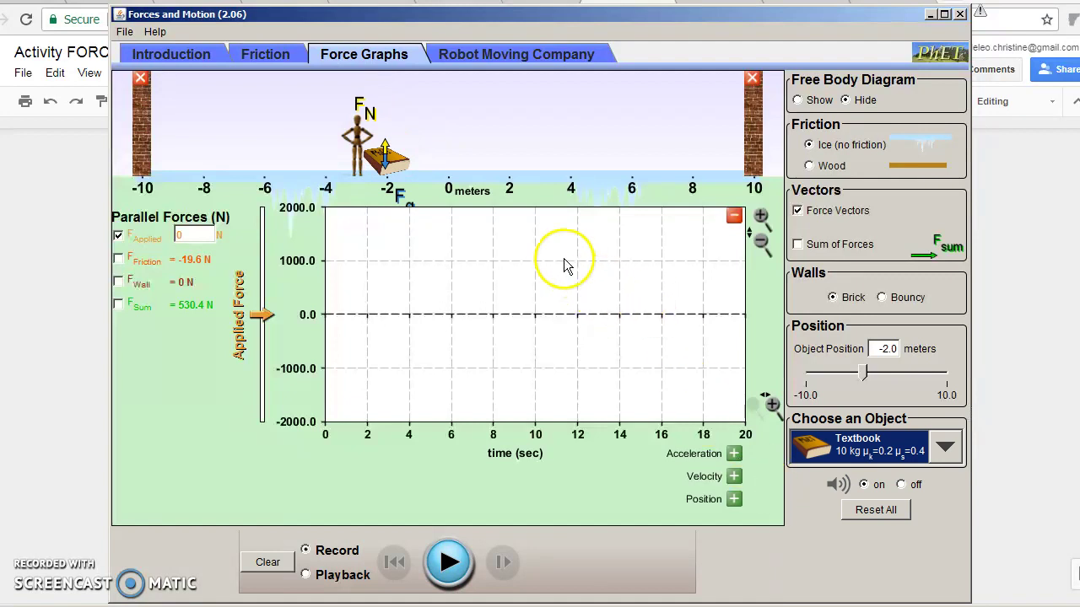
click(734, 454)
click(517, 353)
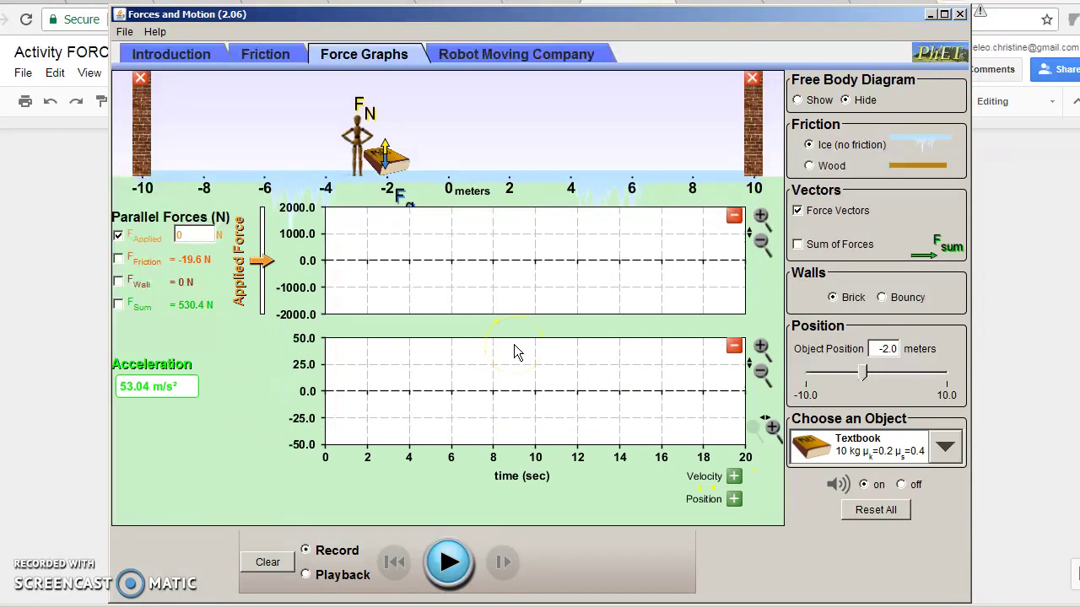
click(151, 229)
- Push the textbook right across the ice, pause, and start Playback of the run
drag(384, 165, 644, 194)
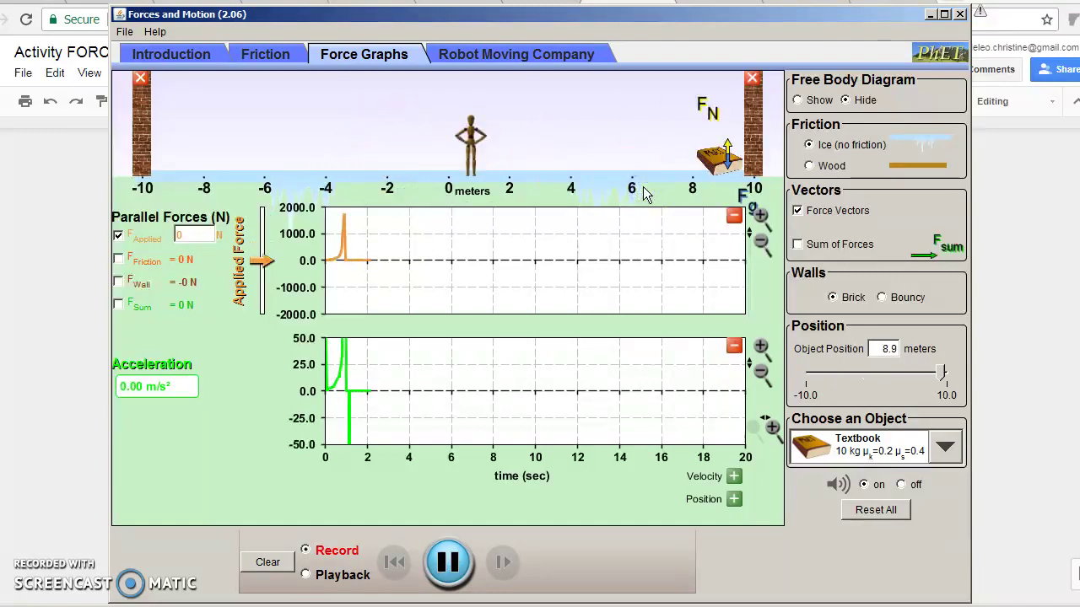
click(448, 562)
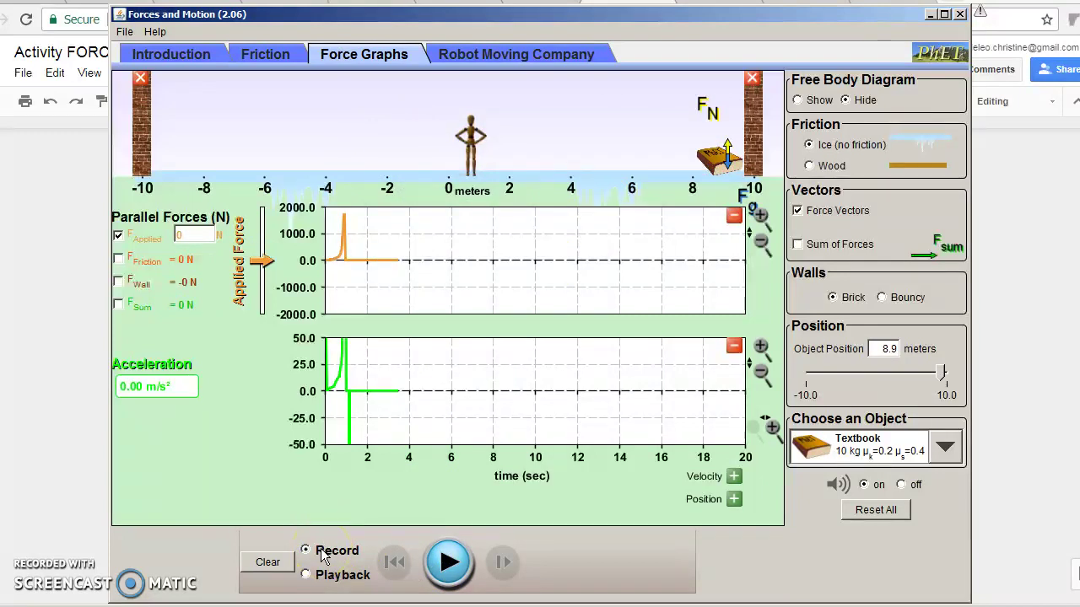
click(344, 577)
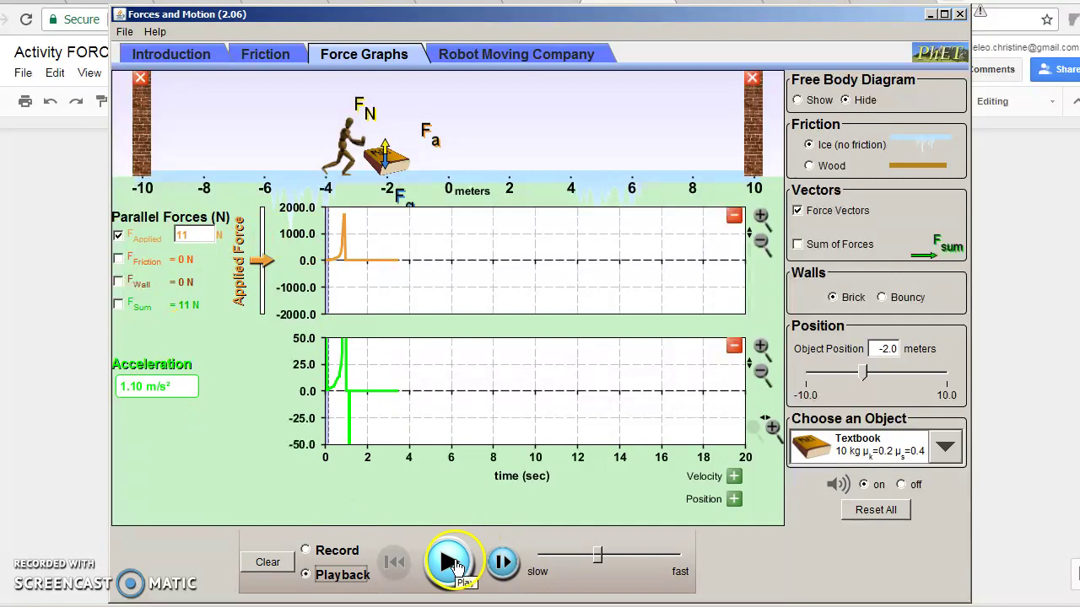
click(453, 563)
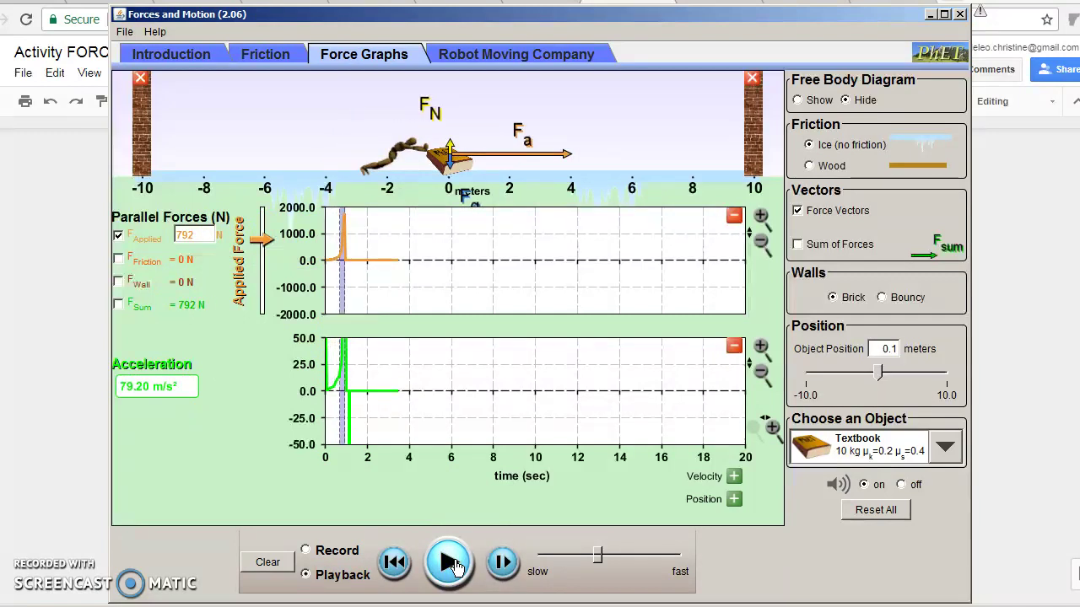
click(453, 563)
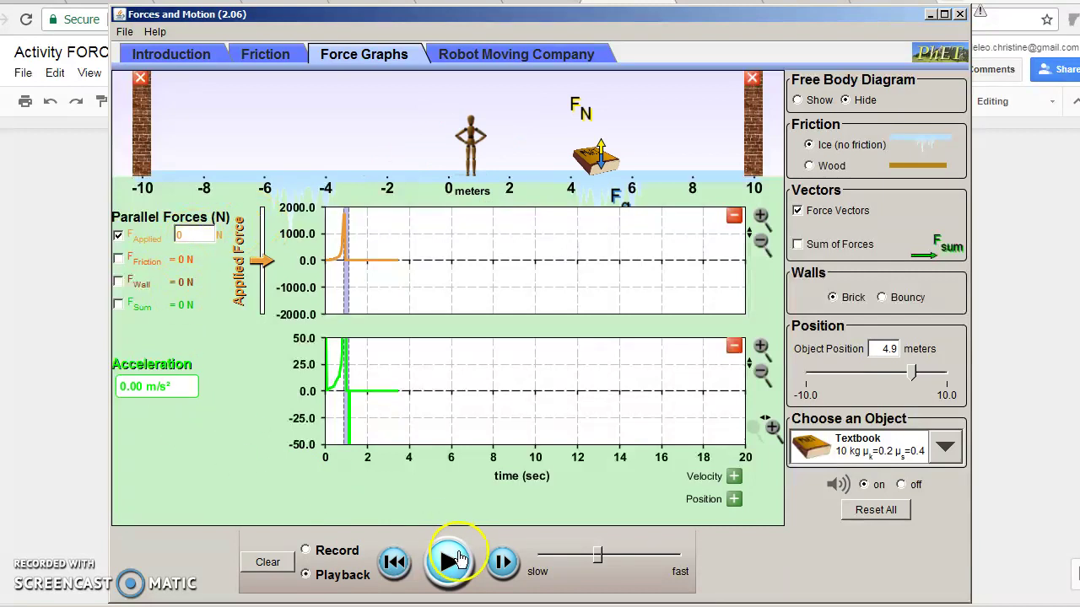
- Rewind, replay at slowest speed, and pause where applied force reads 363 N (36.30 m/s²)
click(394, 562)
drag(602, 563, 538, 563)
click(453, 565)
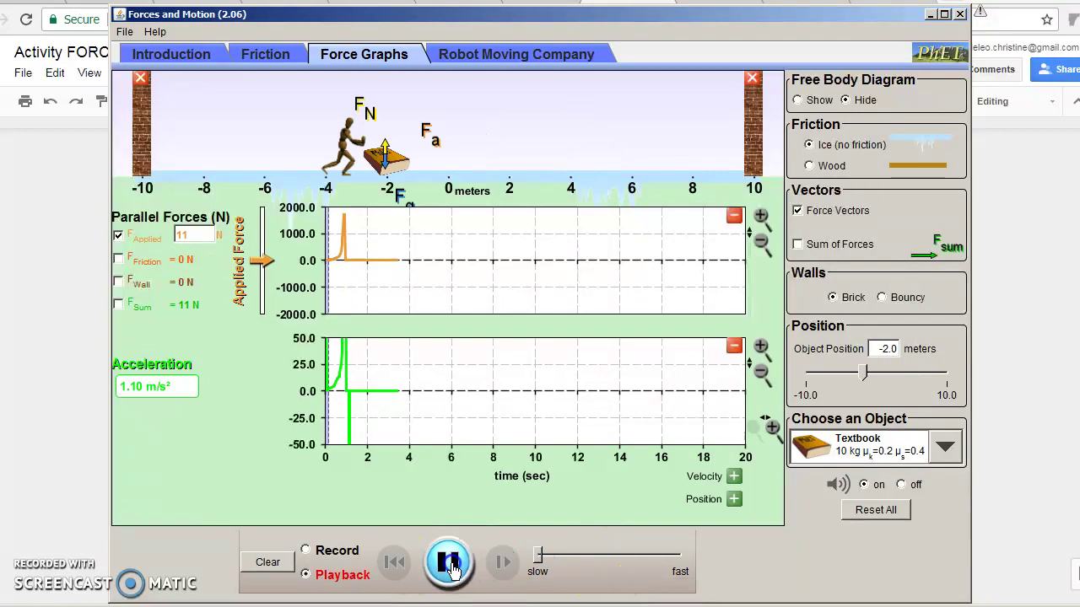
click(453, 571)
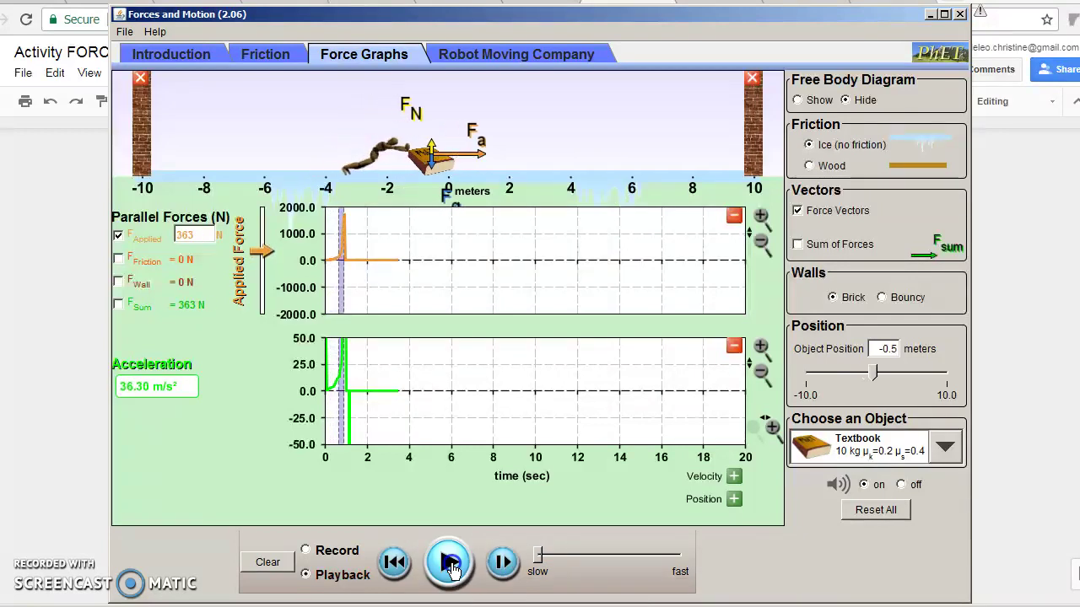
click(277, 238)
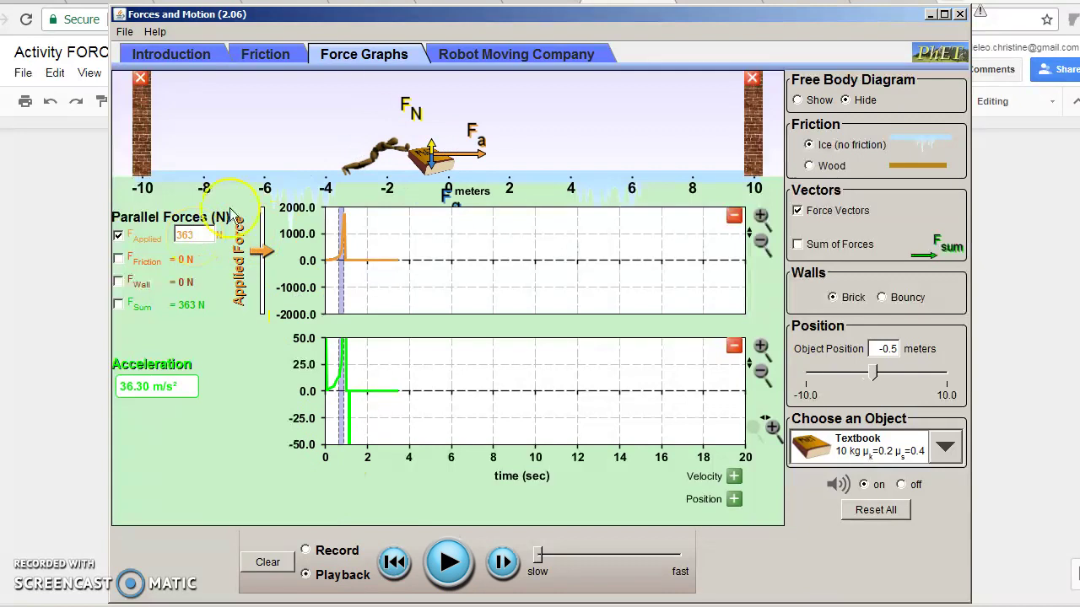
- Enter 363 N and 36.3 m/s² for trial 1, then highlight the Textbook mass = 10 kg line
key(alt+Tab)
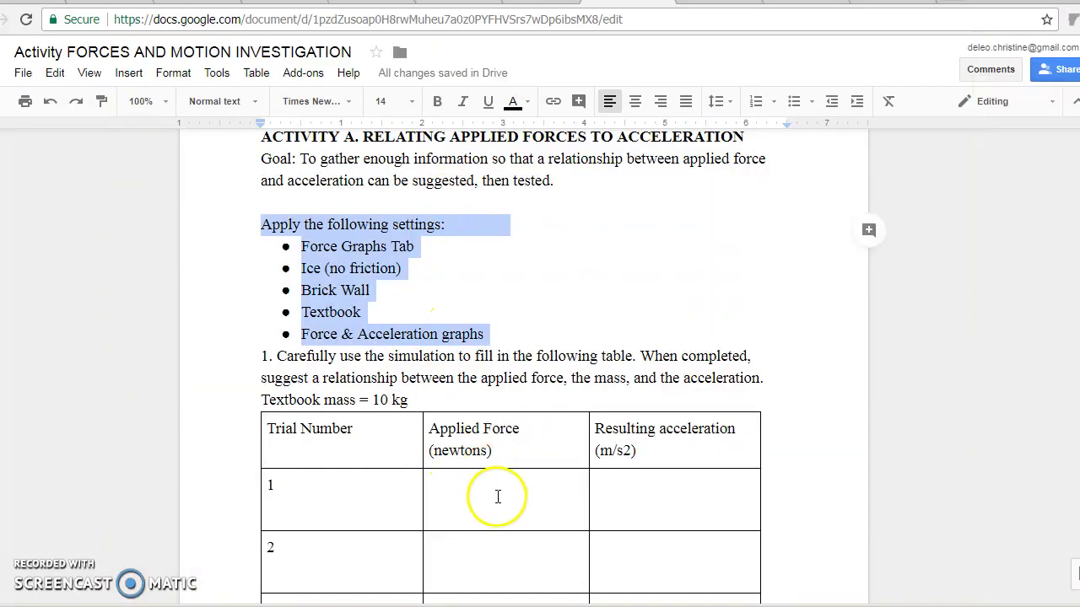
click(496, 496)
text(363)
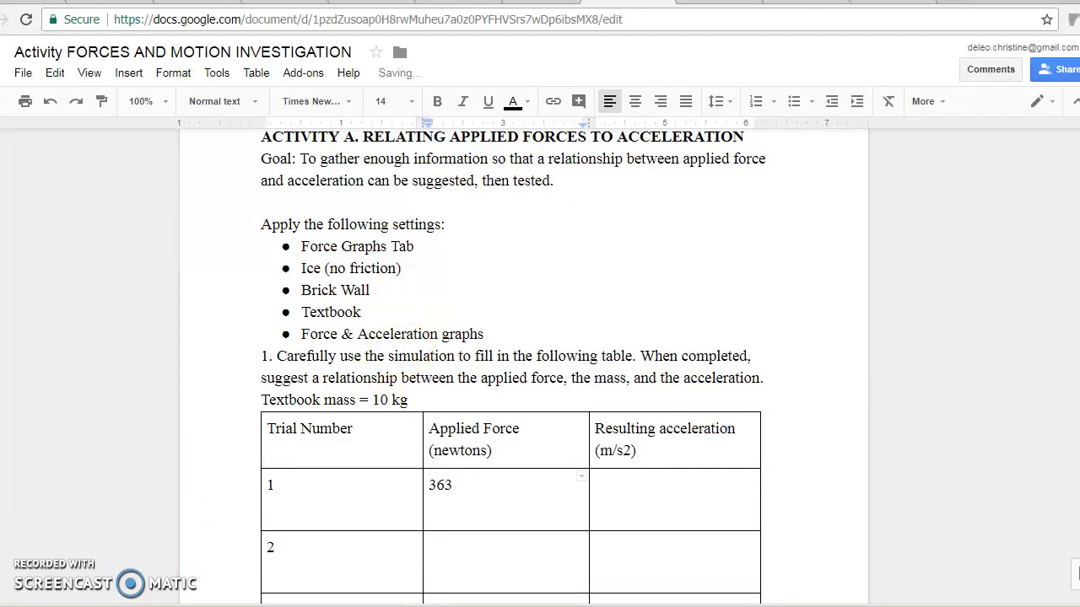
key(alt+Tab)
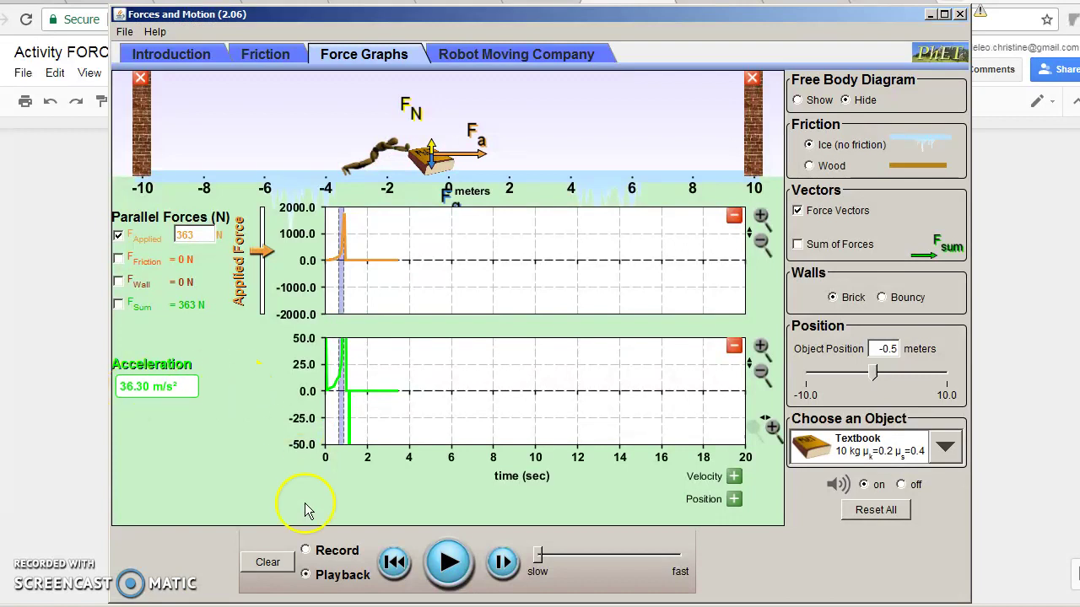
key(alt+Tab)
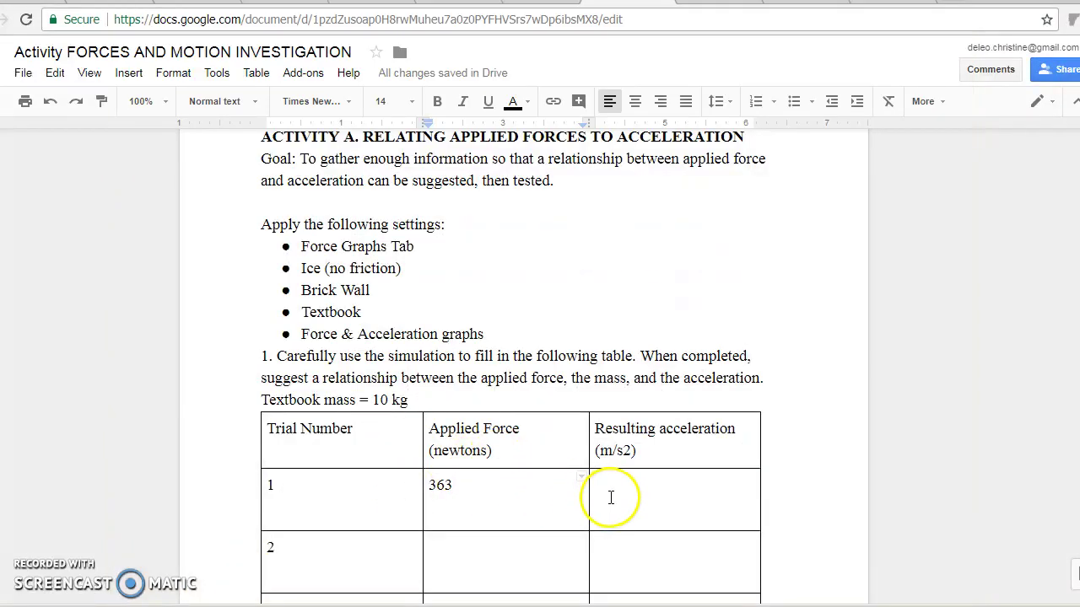
click(612, 498)
text(36.3)
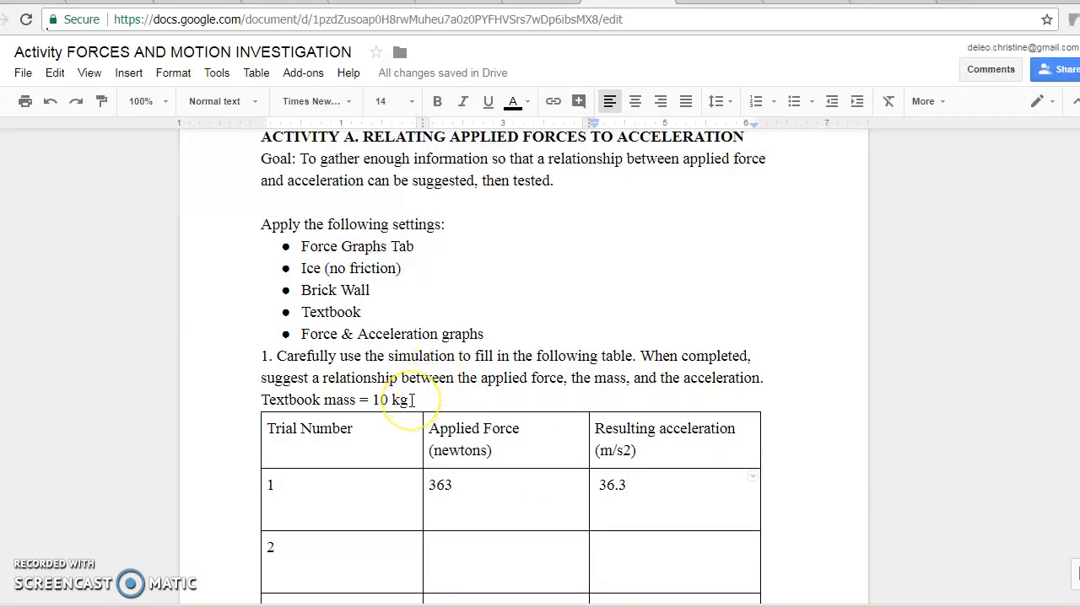
drag(413, 400, 264, 404)
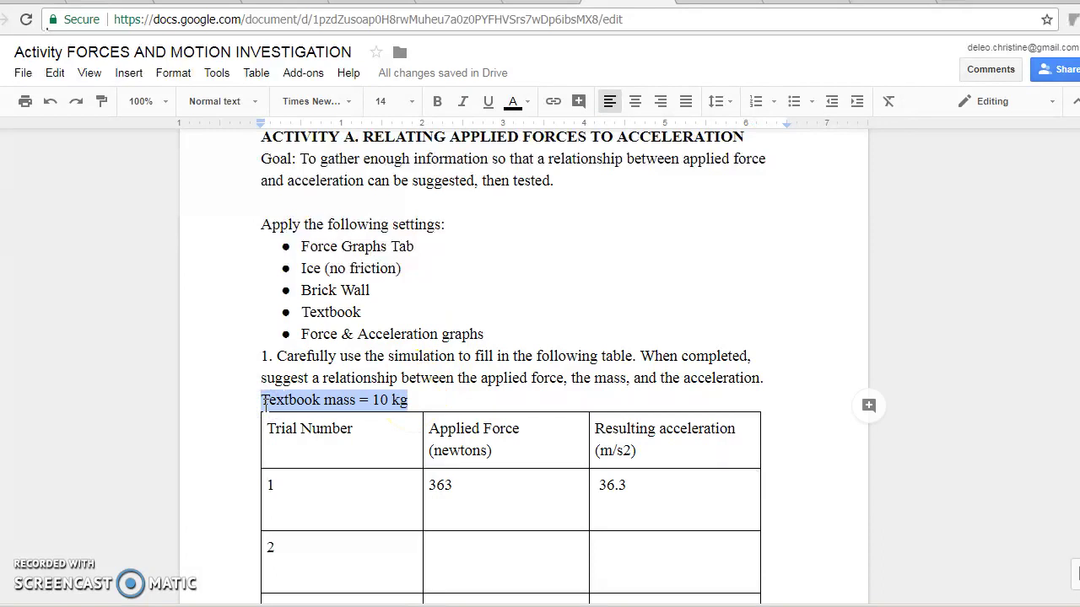
- Delete the trial 1 values 36.3 and 363 from the table
scroll(759, 379, down, 2)
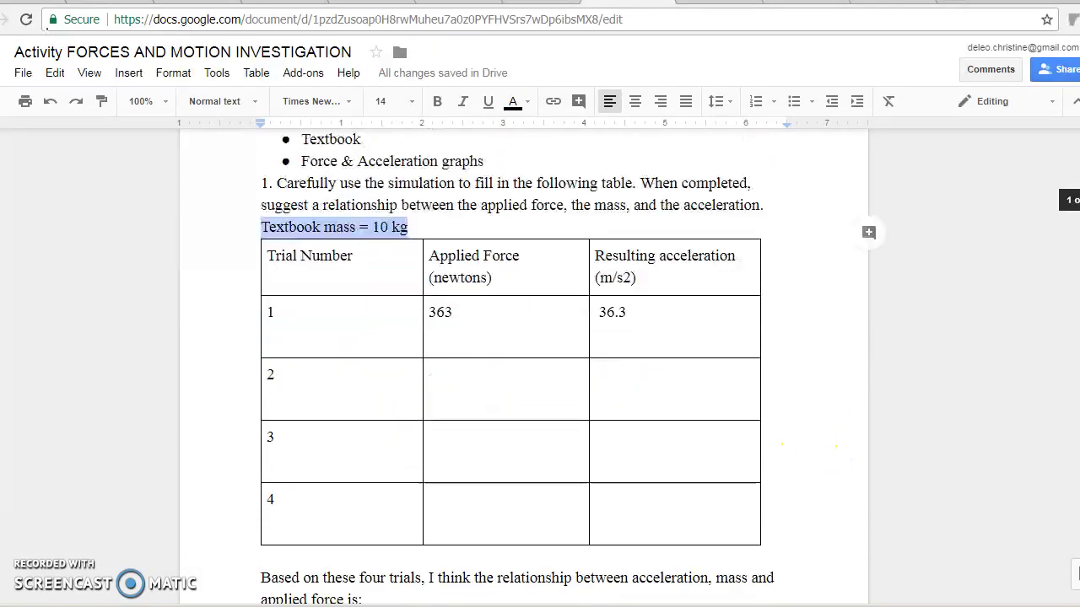
double_click(599, 306)
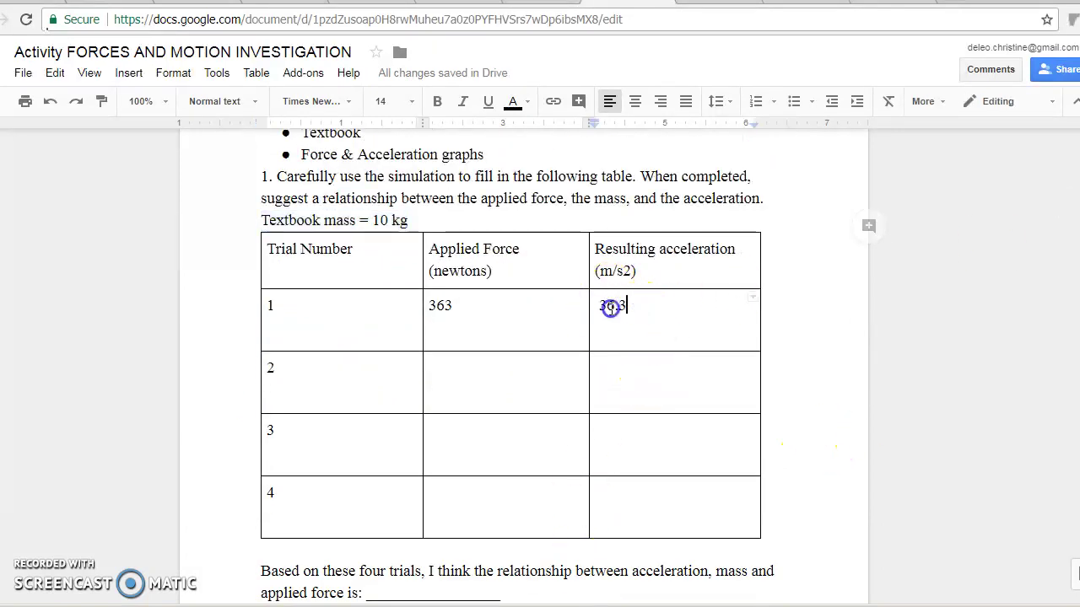
key(BackSpace)
double_click(437, 306)
key(BackSpace)
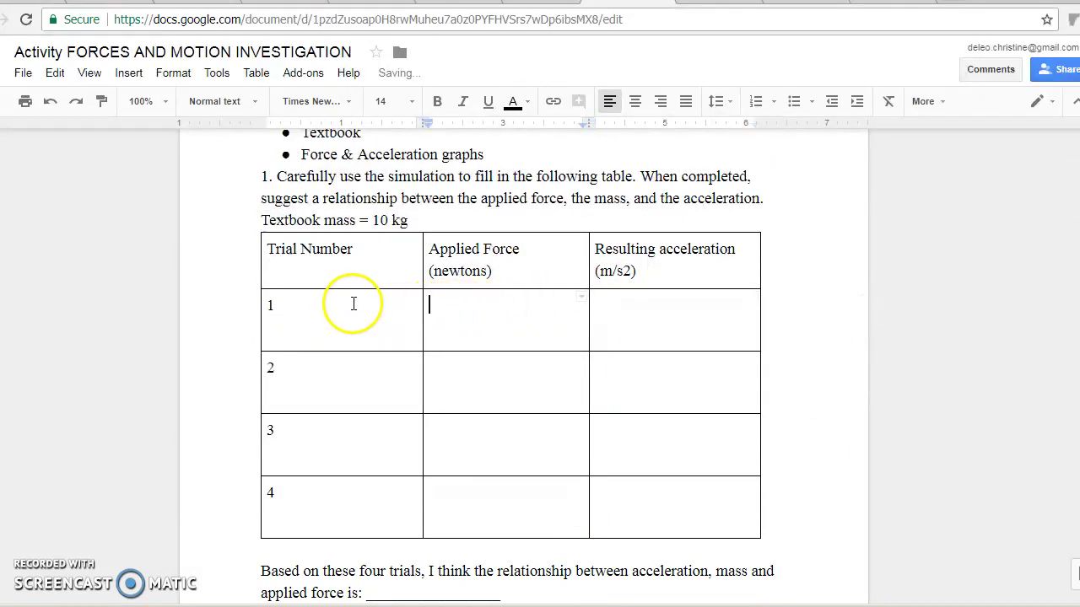
- Highlight the relationship question below the trials table
scroll(511, 337, down, 2)
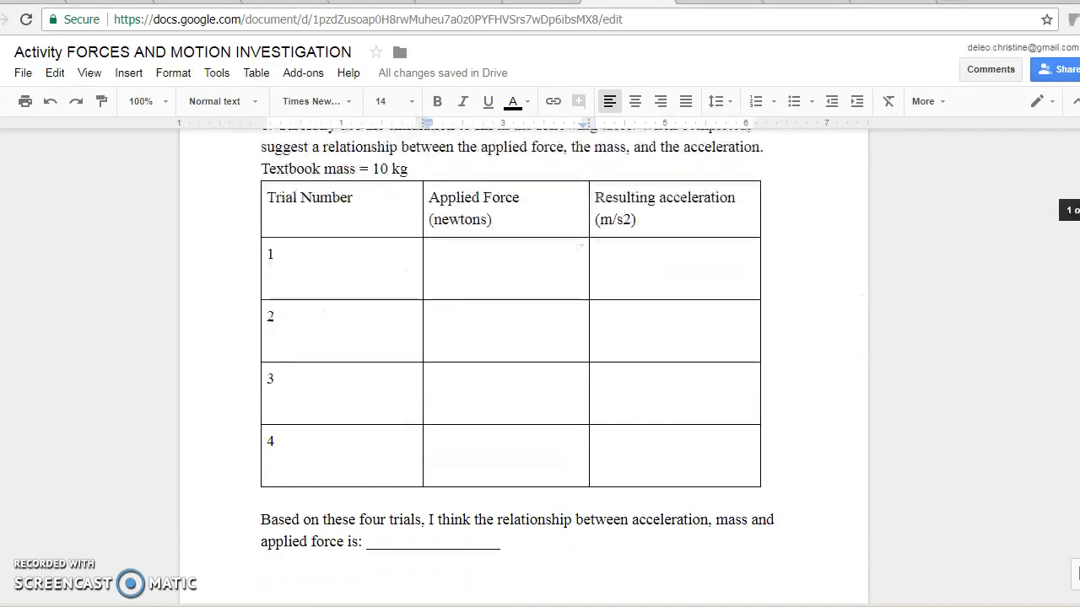
scroll(510, 337, up, 1)
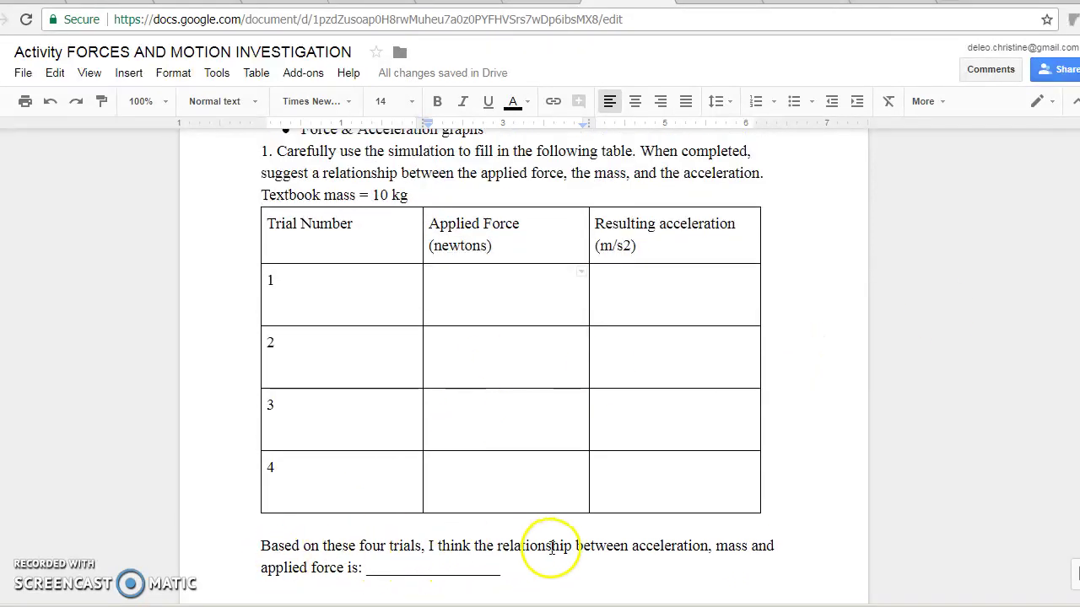
click(501, 551)
drag(501, 551, 346, 573)
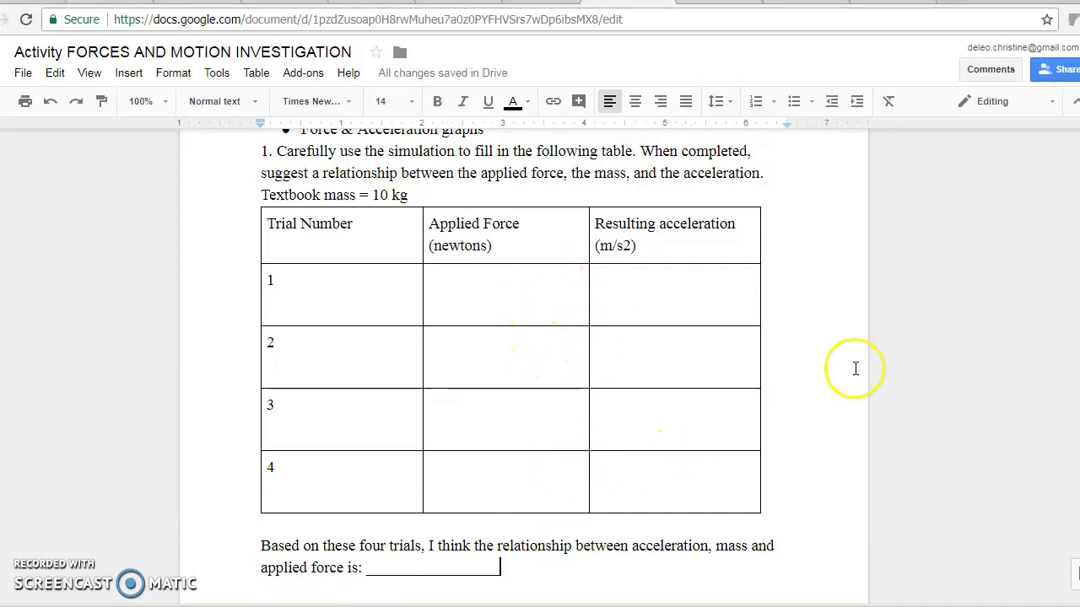
- Highlight 'Test your hypothesis' in part 2 and go to the first empty New mass cell
scroll(869, 416, down, 2)
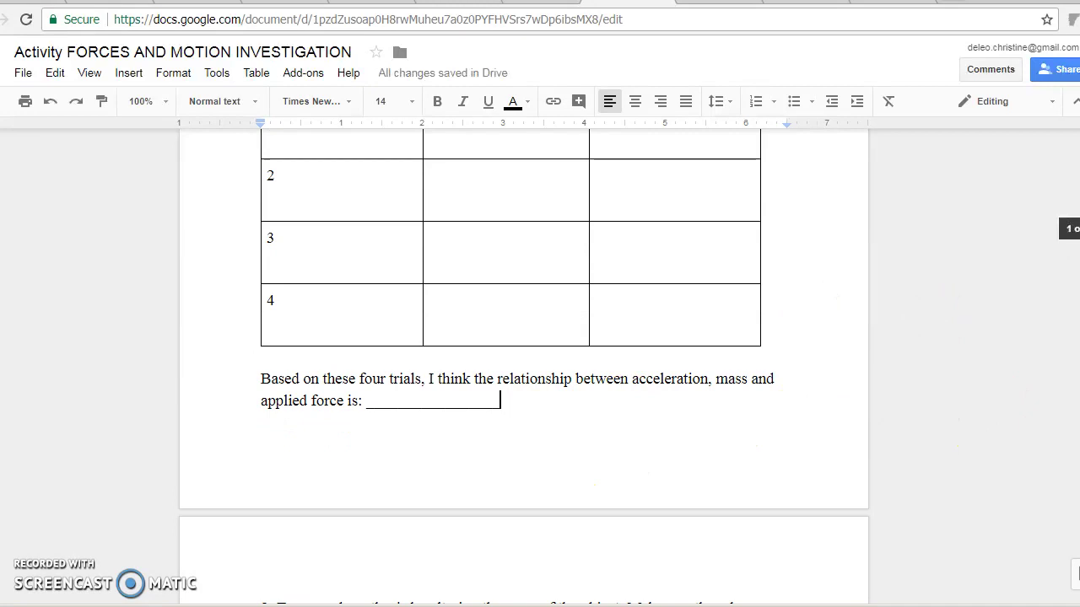
scroll(523, 362, down, 6)
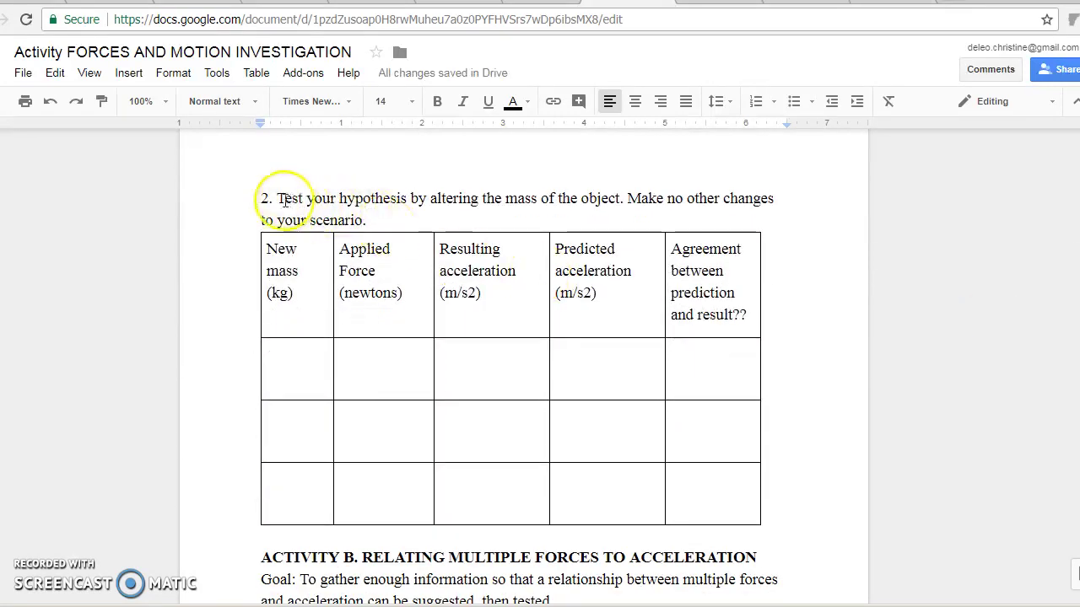
drag(278, 200, 405, 204)
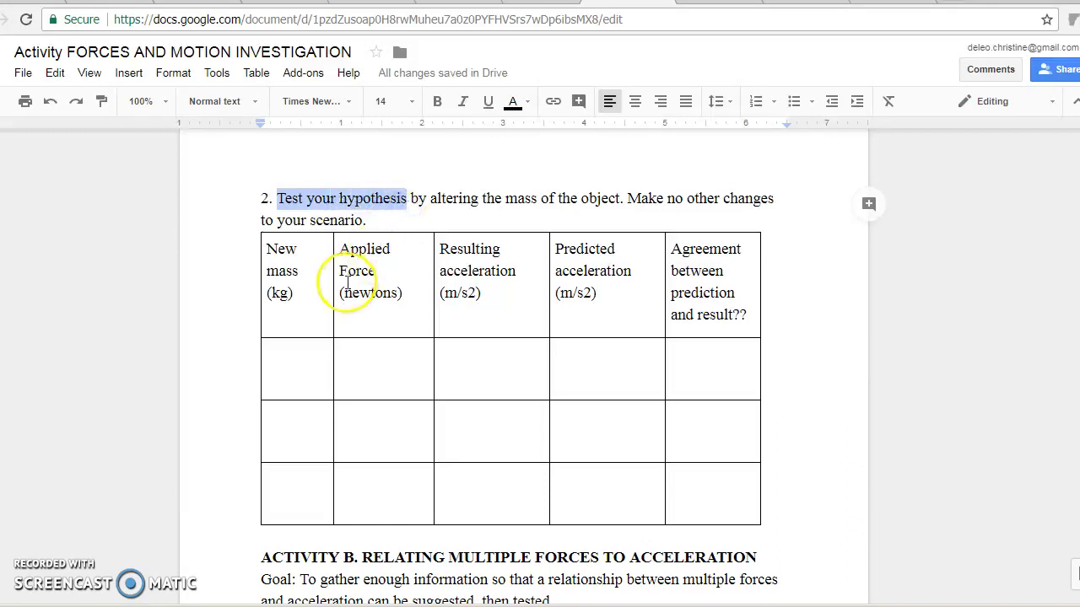
click(301, 354)
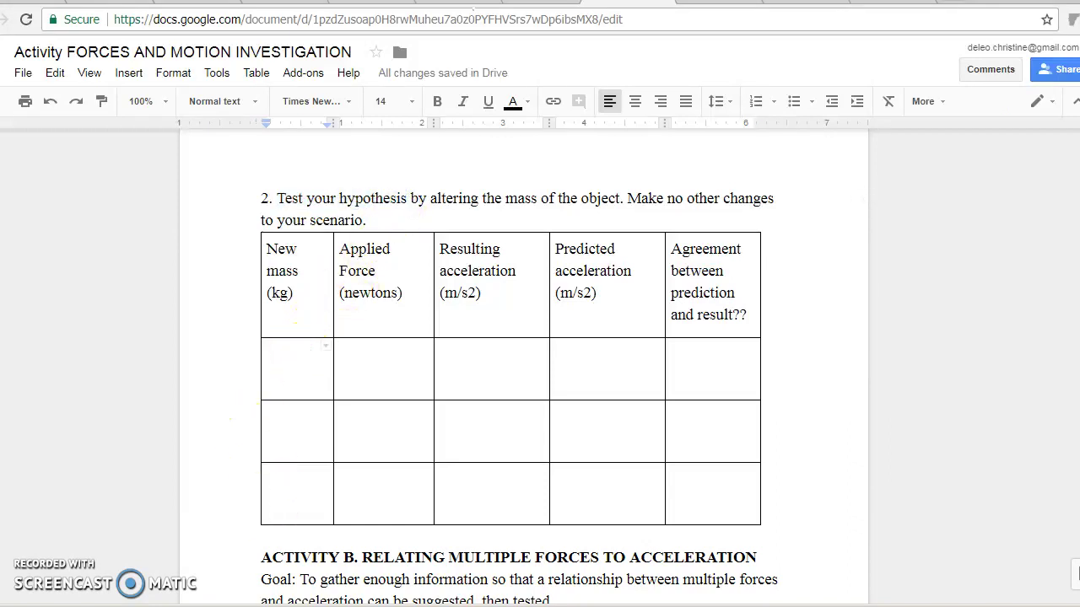
- Swap the object for the 25 kg Sleepy Dog and push it right
key(alt+Tab)
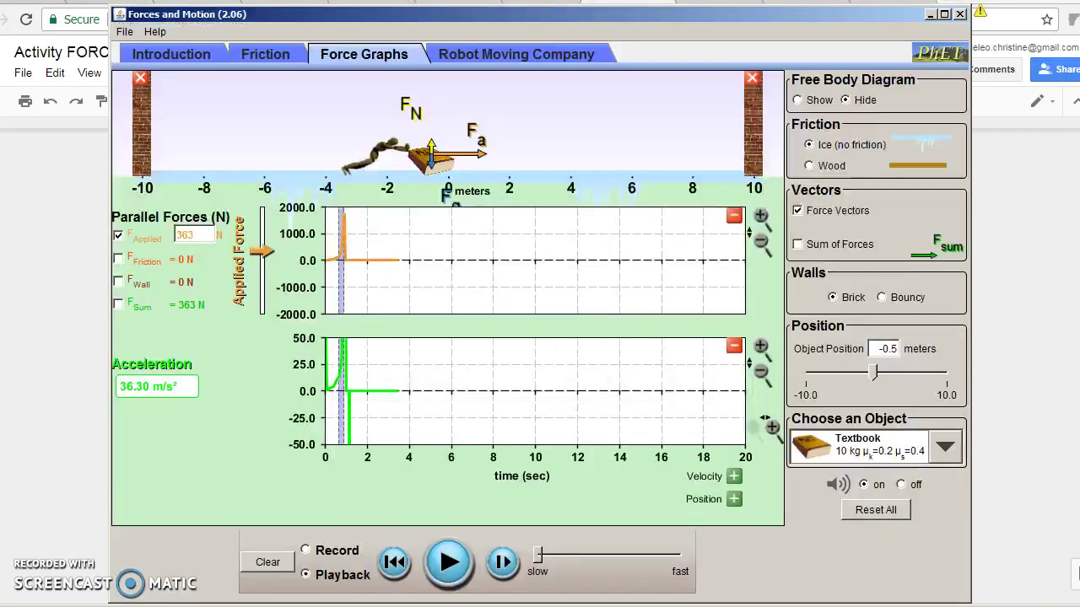
click(943, 448)
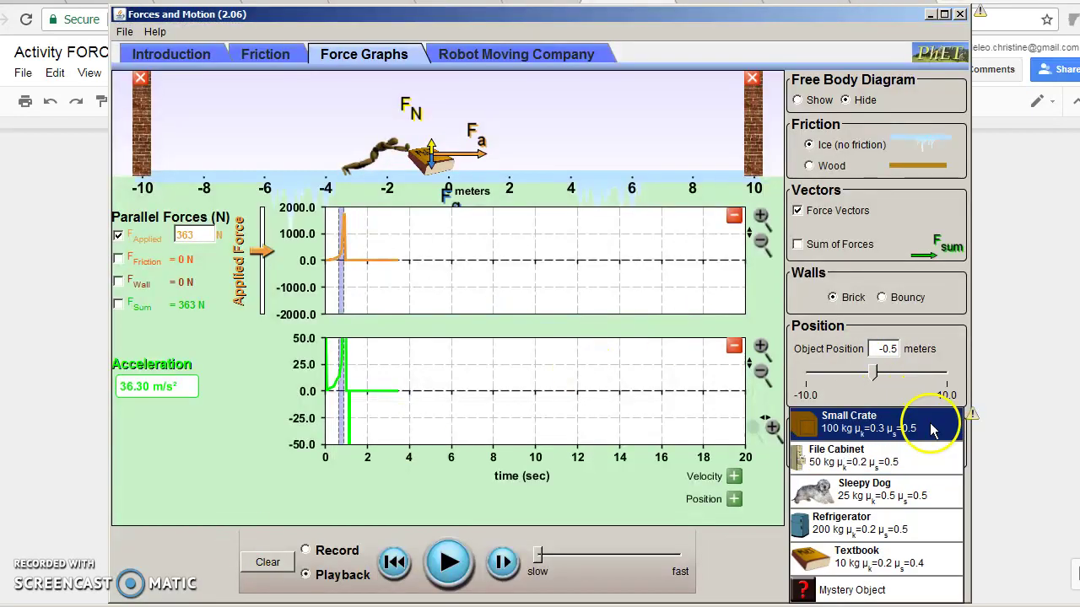
click(928, 487)
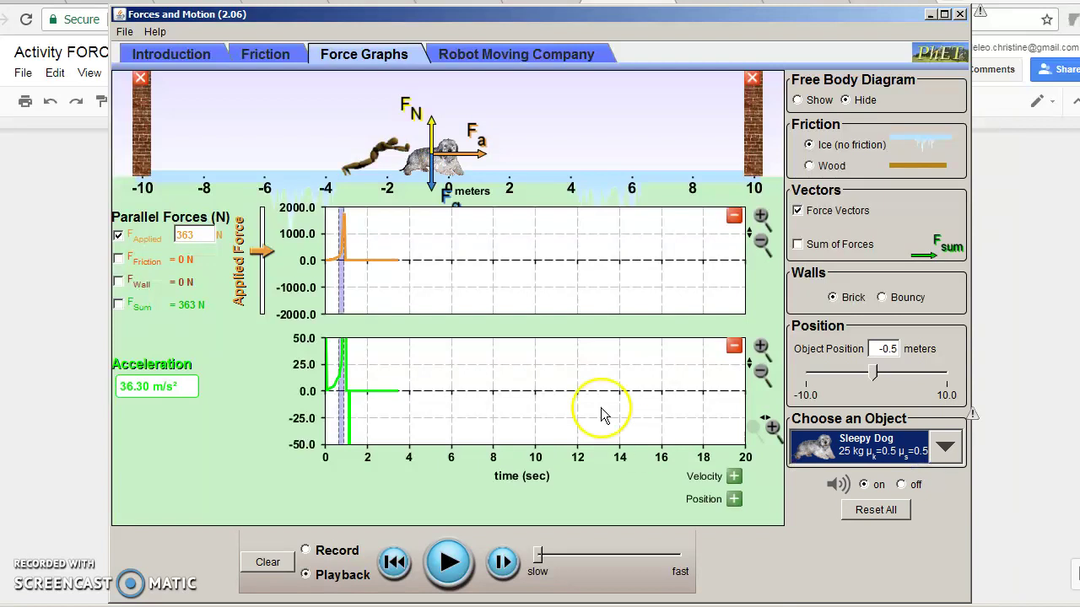
click(438, 160)
drag(439, 160, 447, 164)
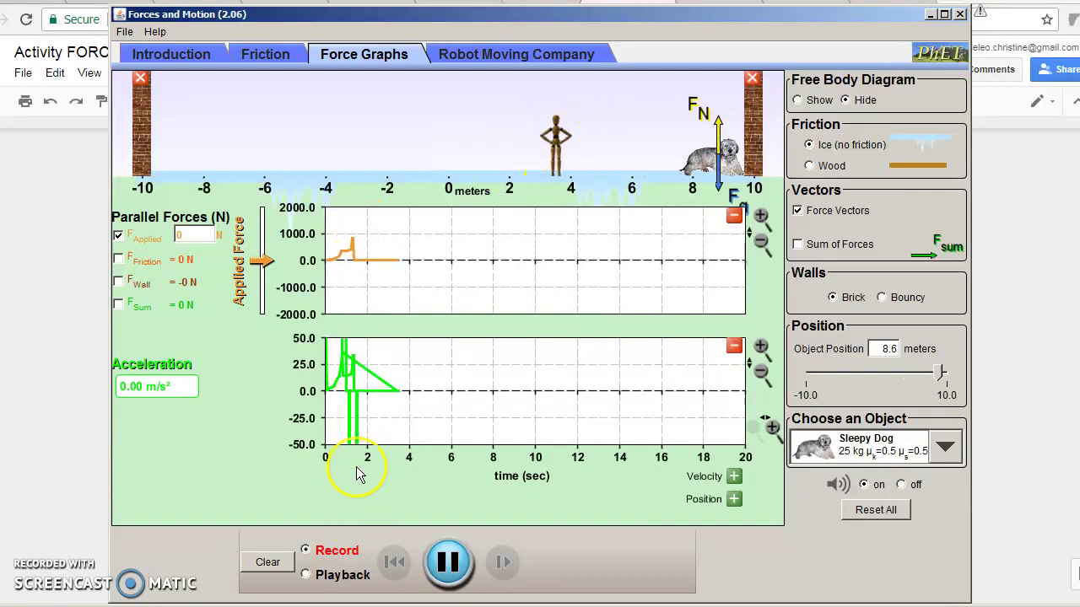
- Clear the graphs, push the dog left, then replay and pause at -951.5 N, -38.06 m/s²
click(268, 563)
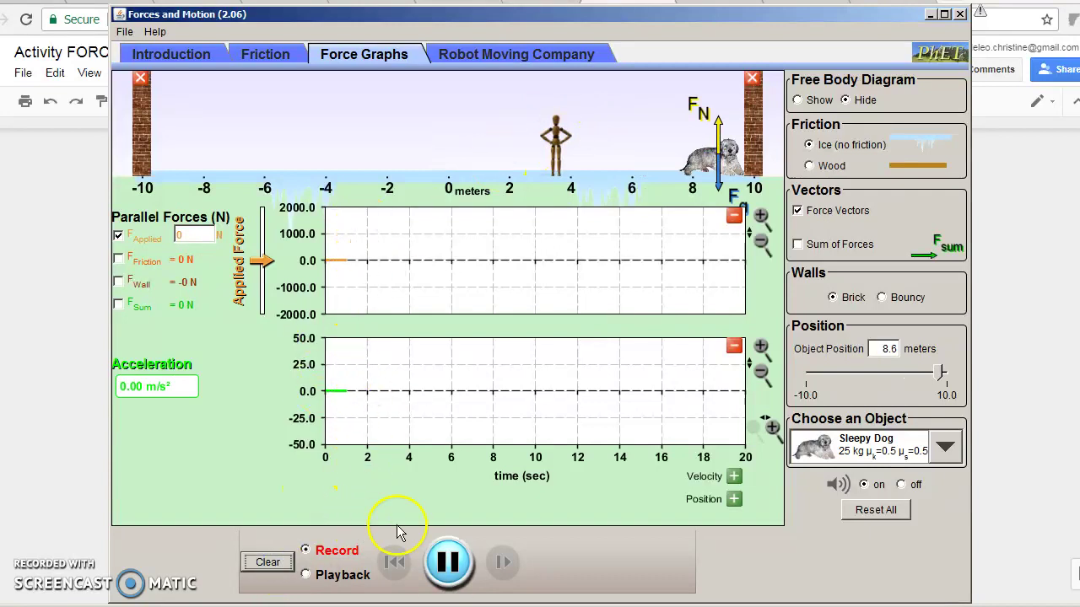
click(269, 563)
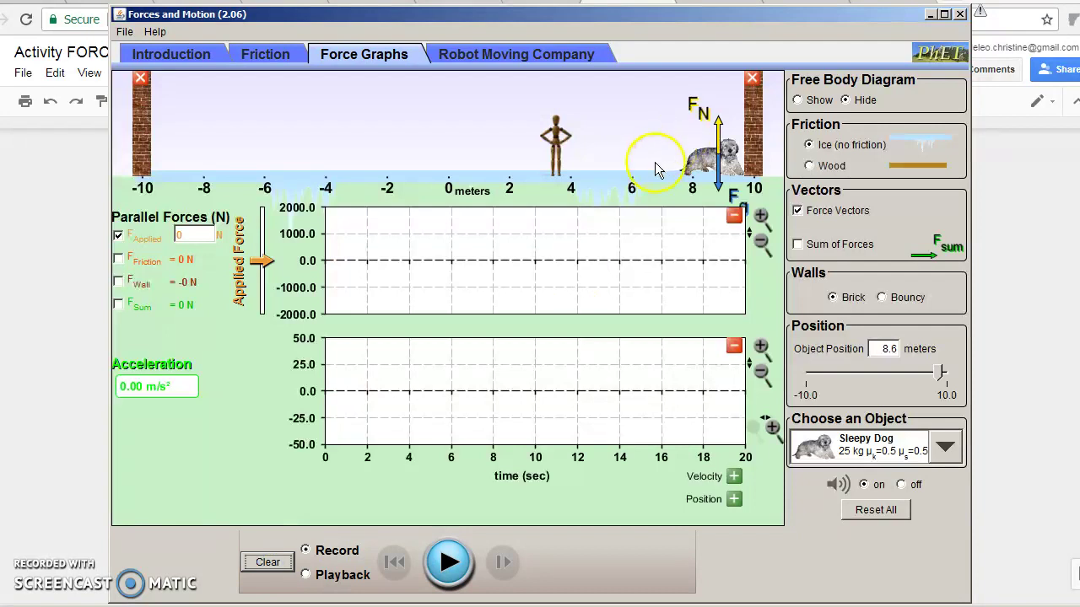
drag(713, 157, 465, 161)
click(448, 562)
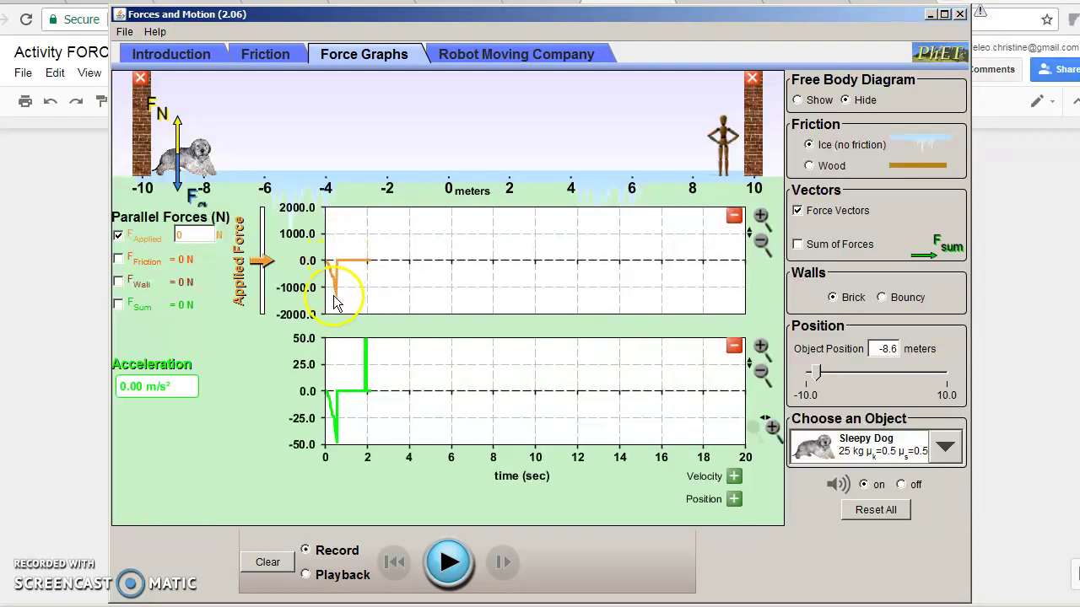
click(305, 574)
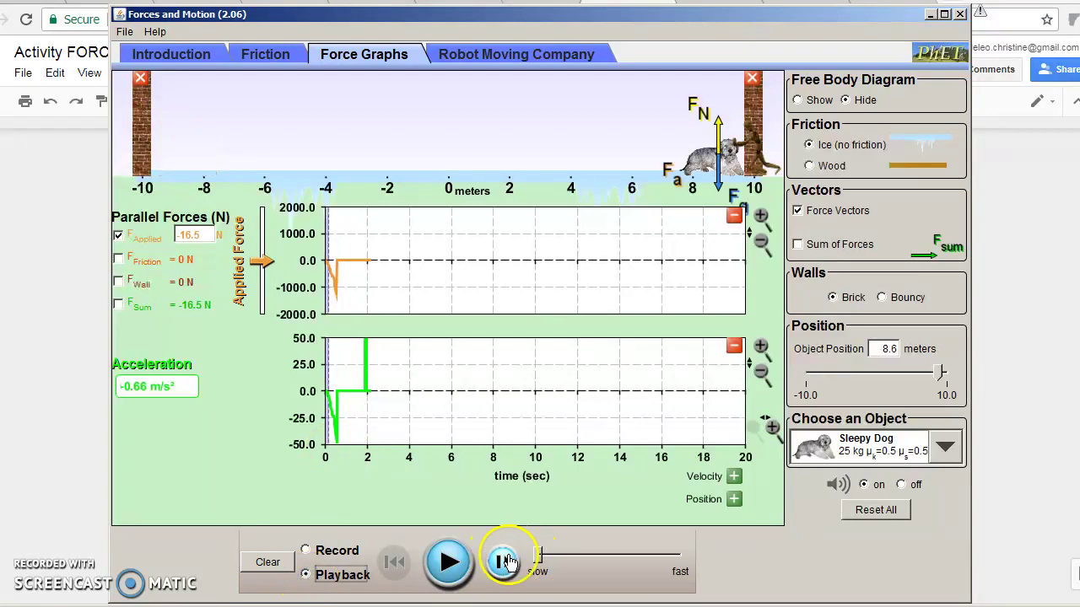
click(447, 561)
click(453, 565)
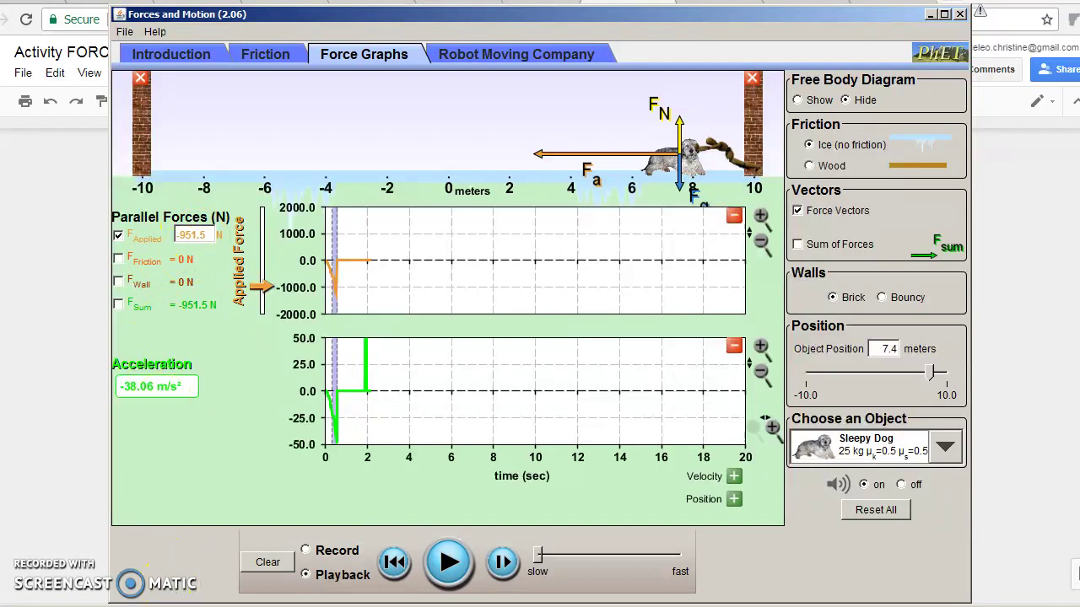
- Step through row 2's Applied Force, Resulting, Predicted acceleration and Agreement cells
key(alt+Tab)
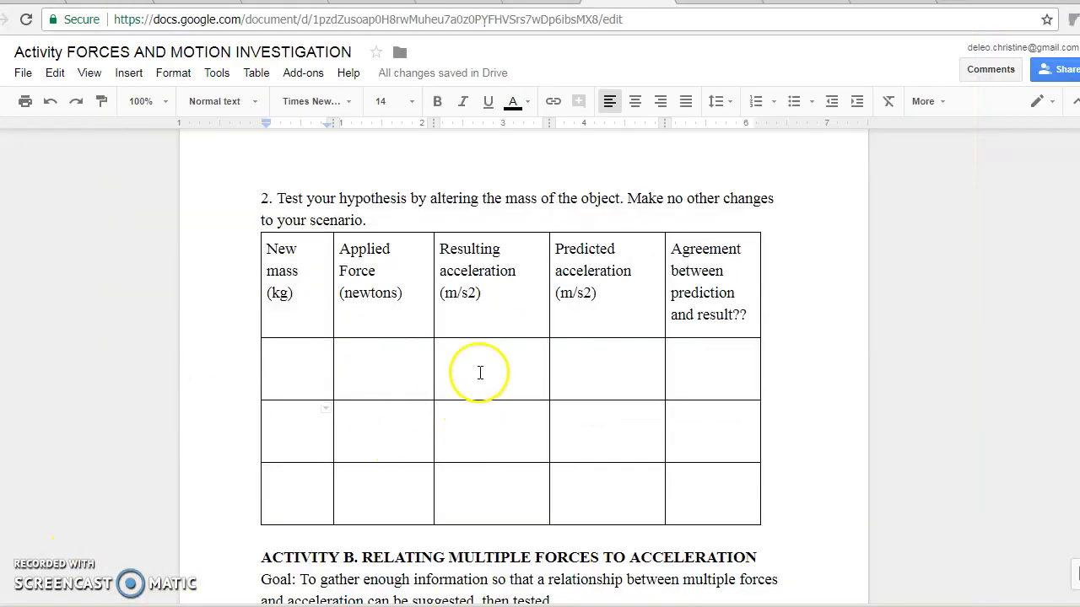
click(388, 361)
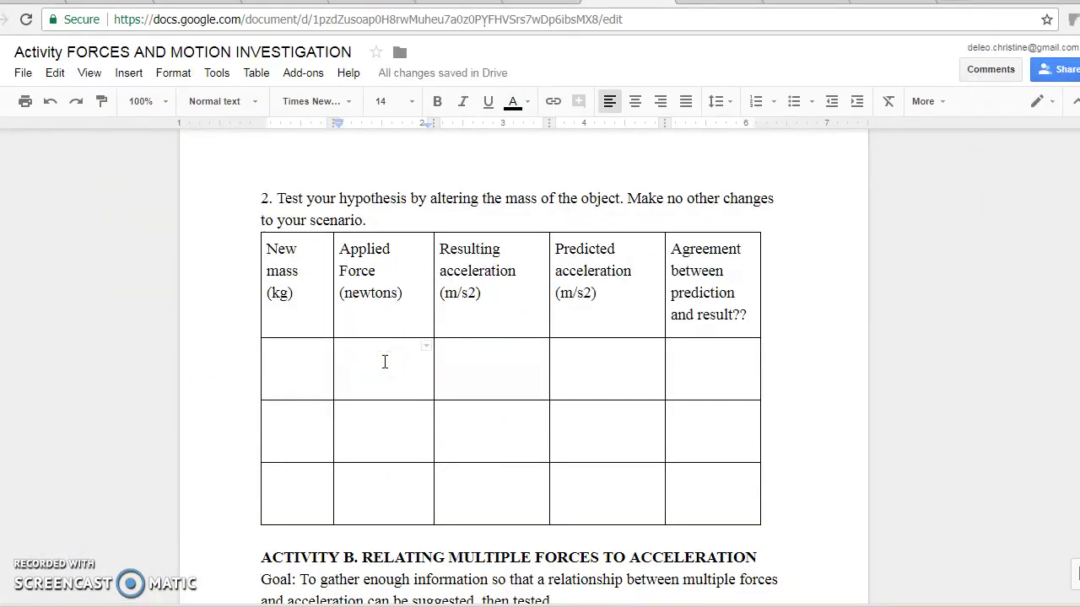
click(489, 363)
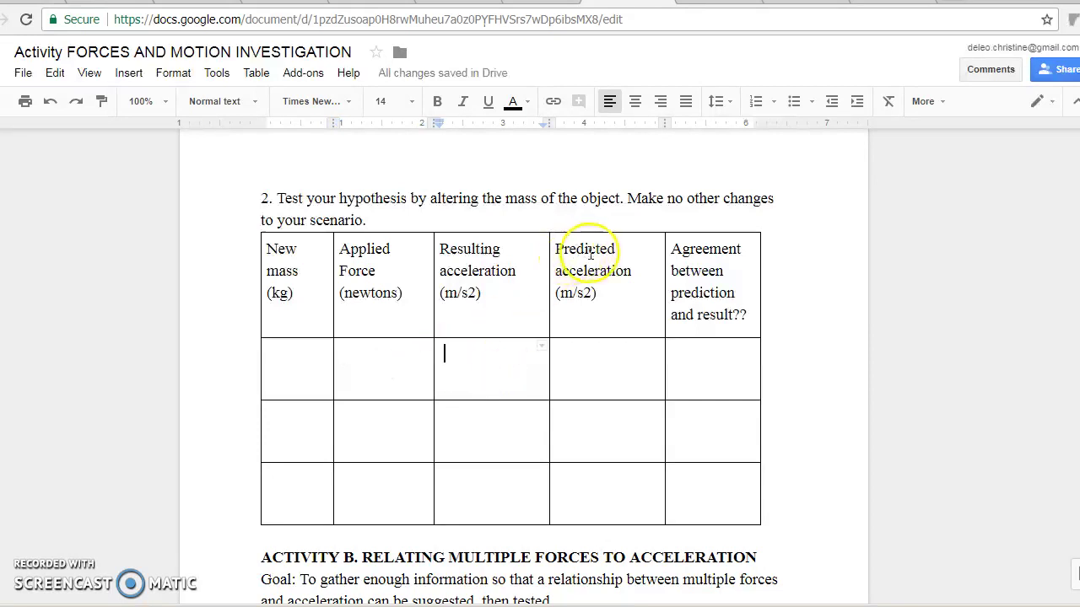
click(627, 361)
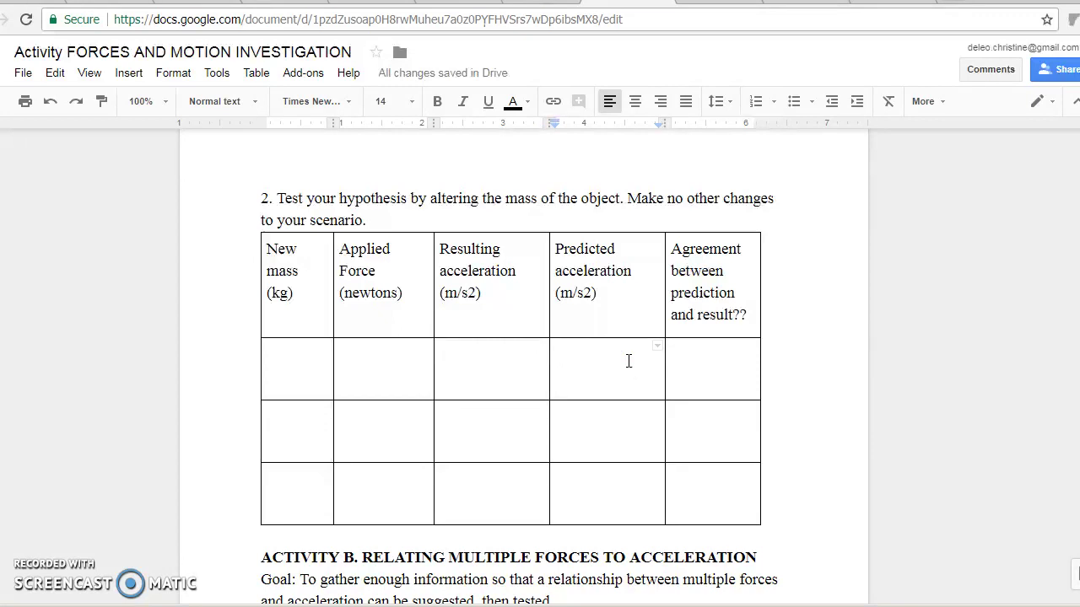
click(718, 381)
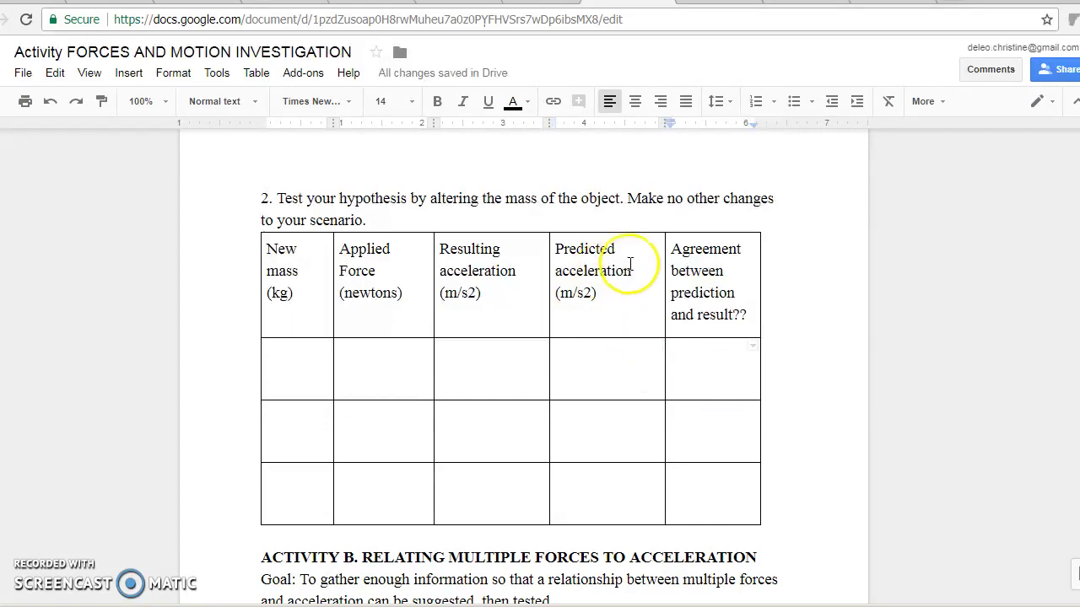
- Highlight the Predicted and Resulting acceleration headings, scroll to Activity B, and restore the simulation
drag(633, 279, 438, 248)
click(707, 365)
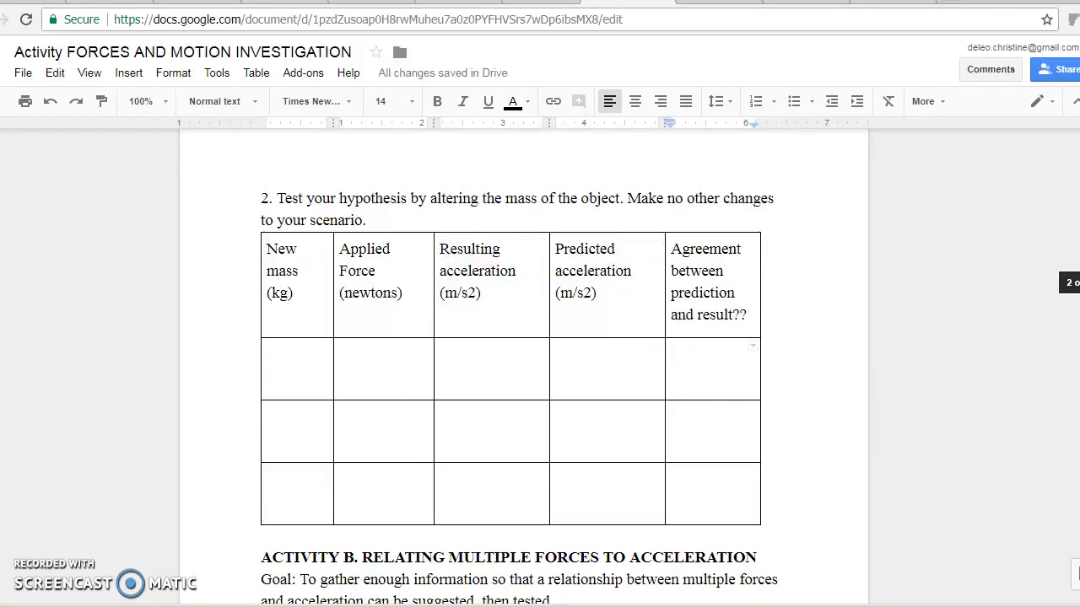
scroll(523, 363, down, 5)
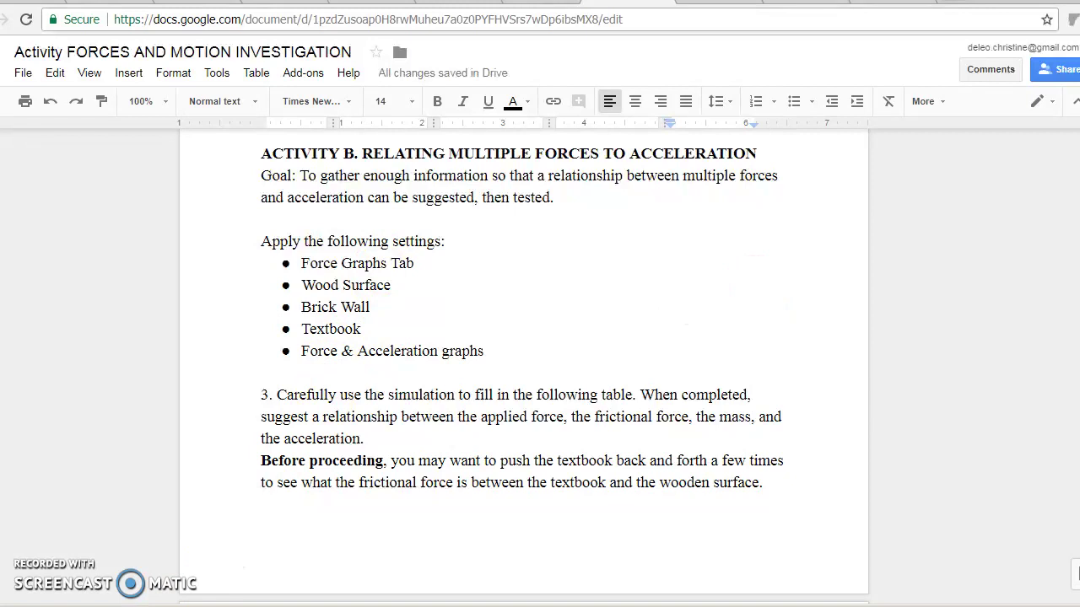
click(175, 599)
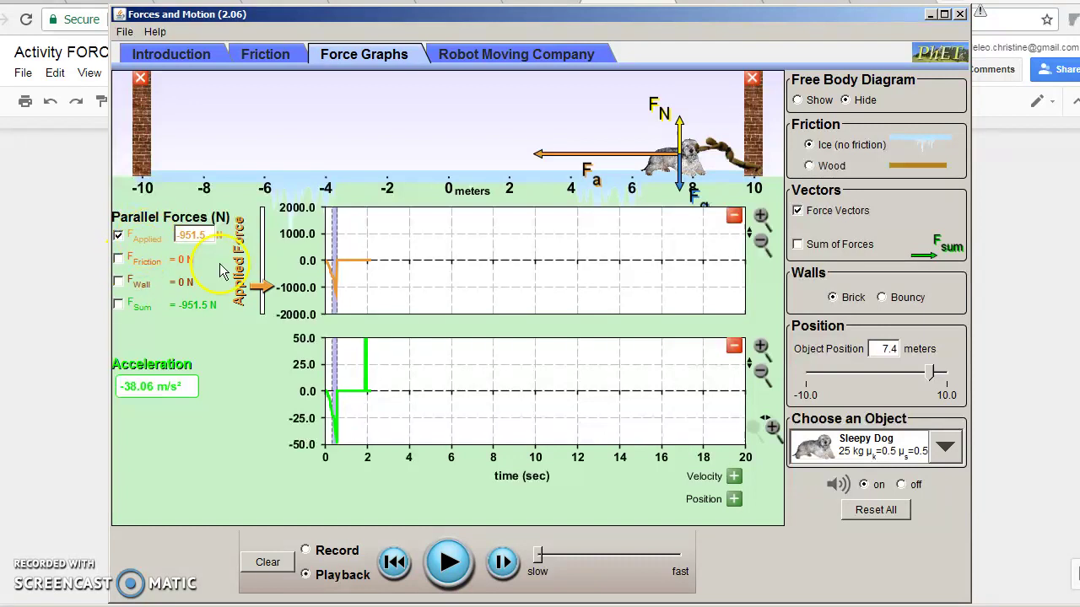
- Clear the graphs back to Record mode and select the 10 kg Textbook
click(271, 564)
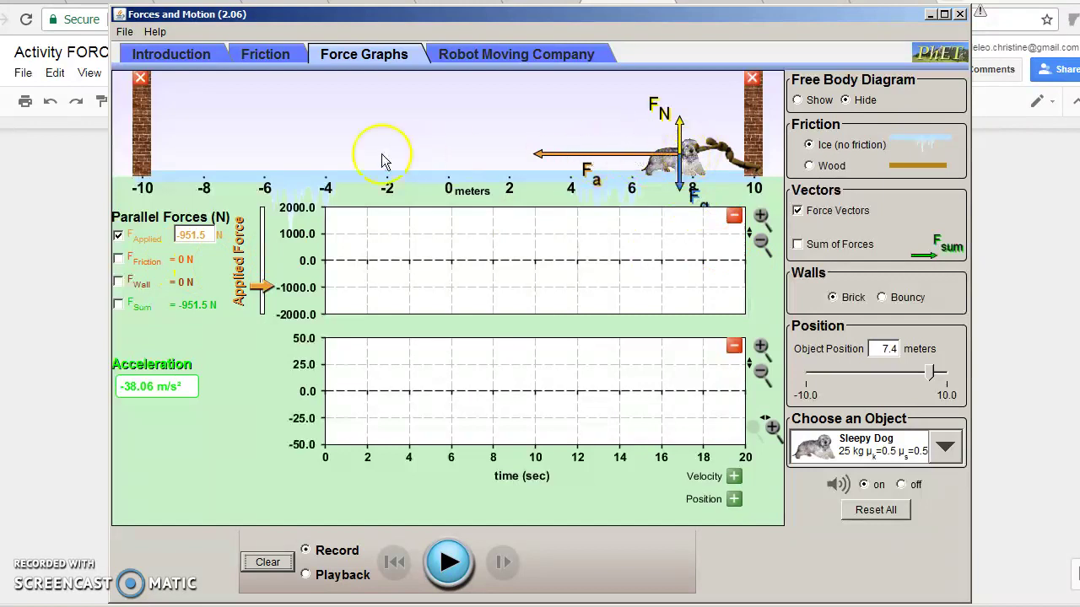
click(945, 449)
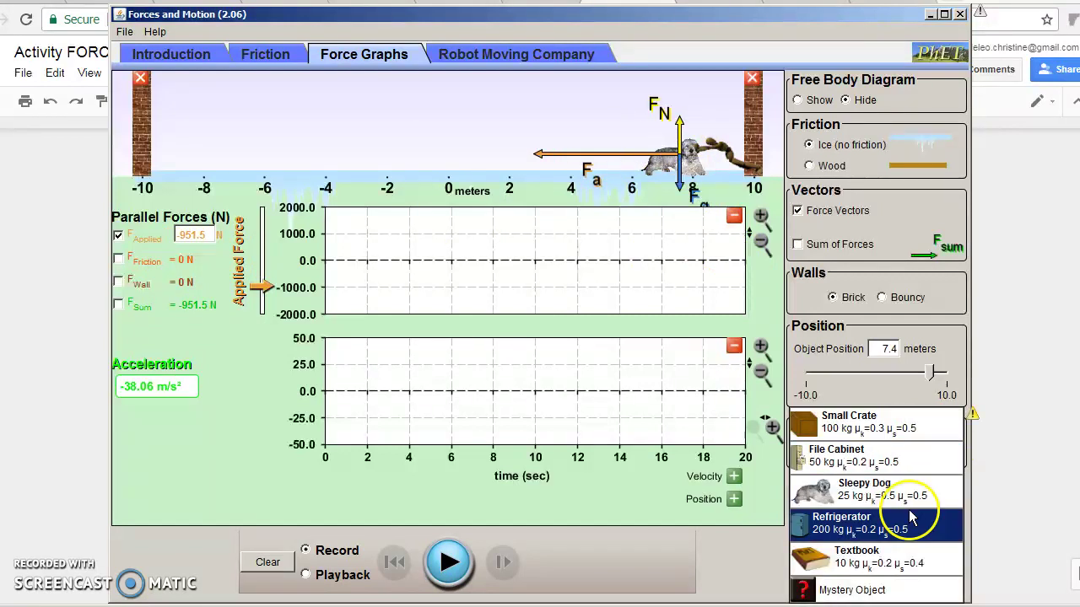
click(898, 559)
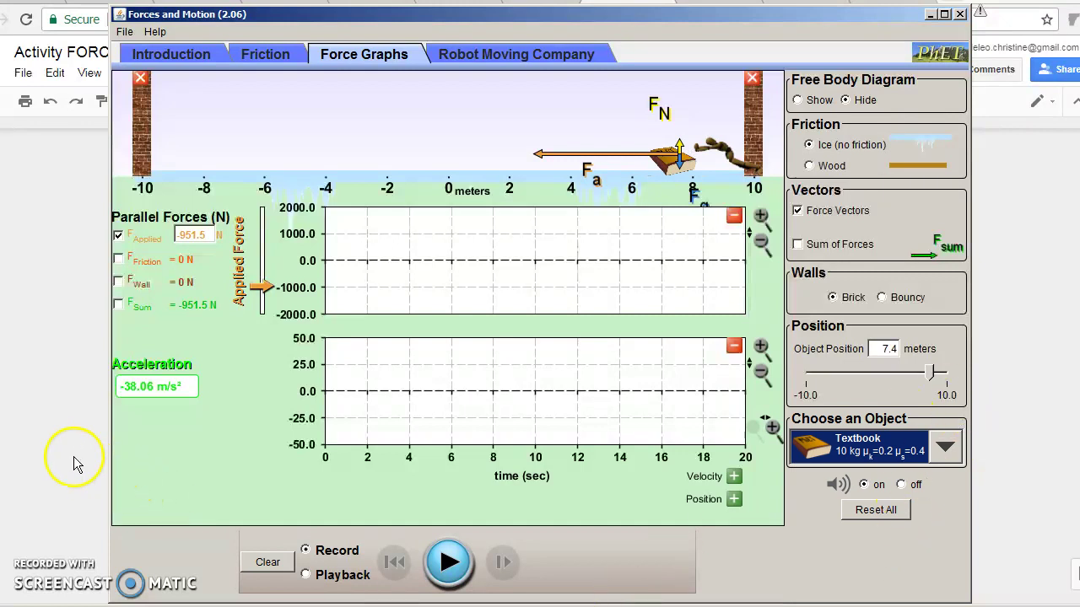
key(alt+Tab)
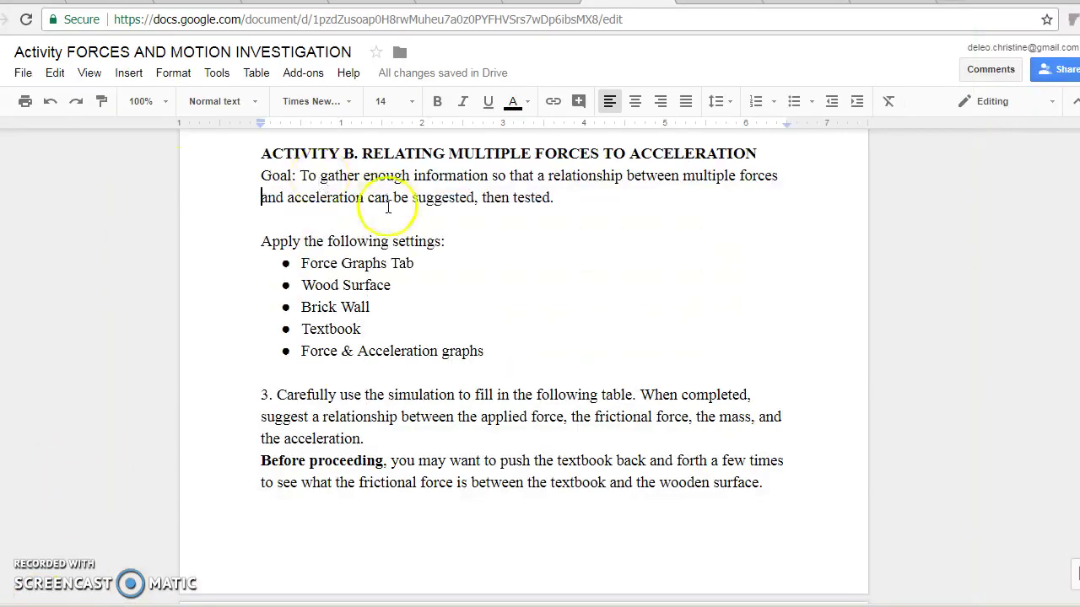
drag(256, 243, 512, 359)
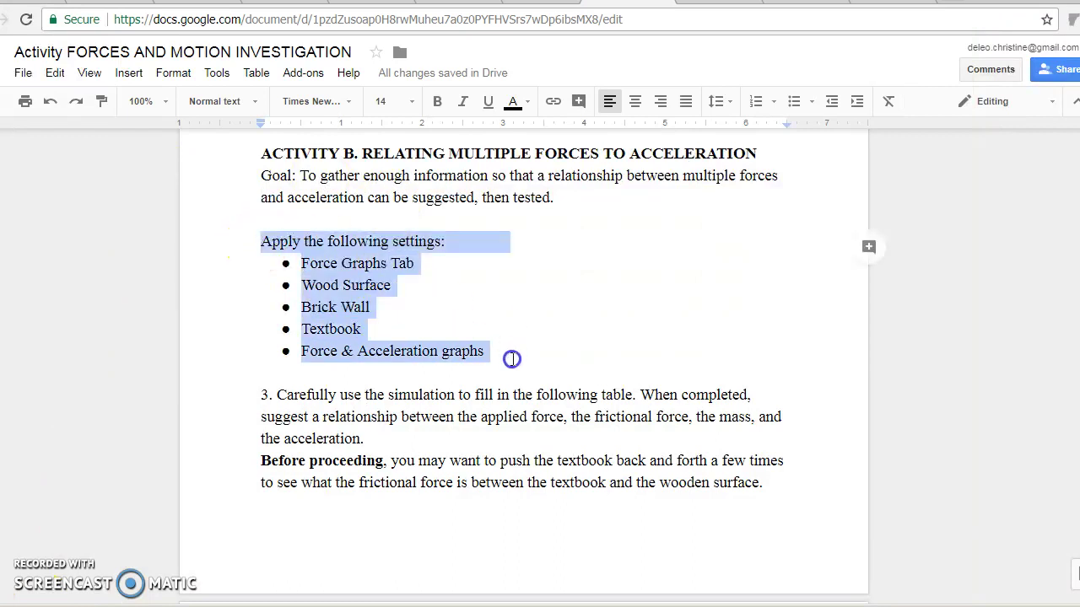
click(378, 287)
drag(398, 285, 319, 286)
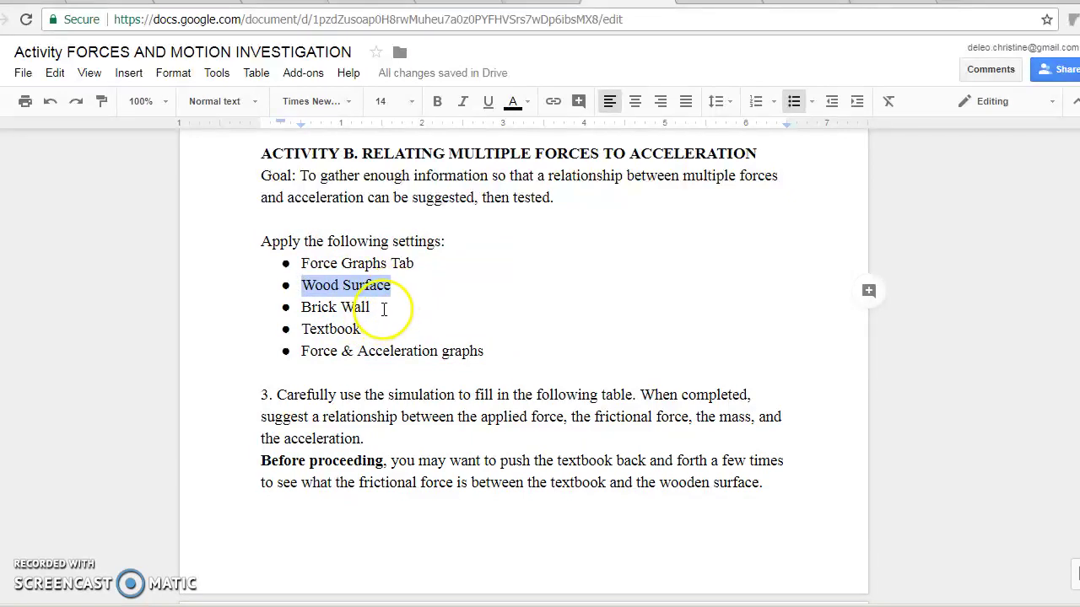
click(382, 309)
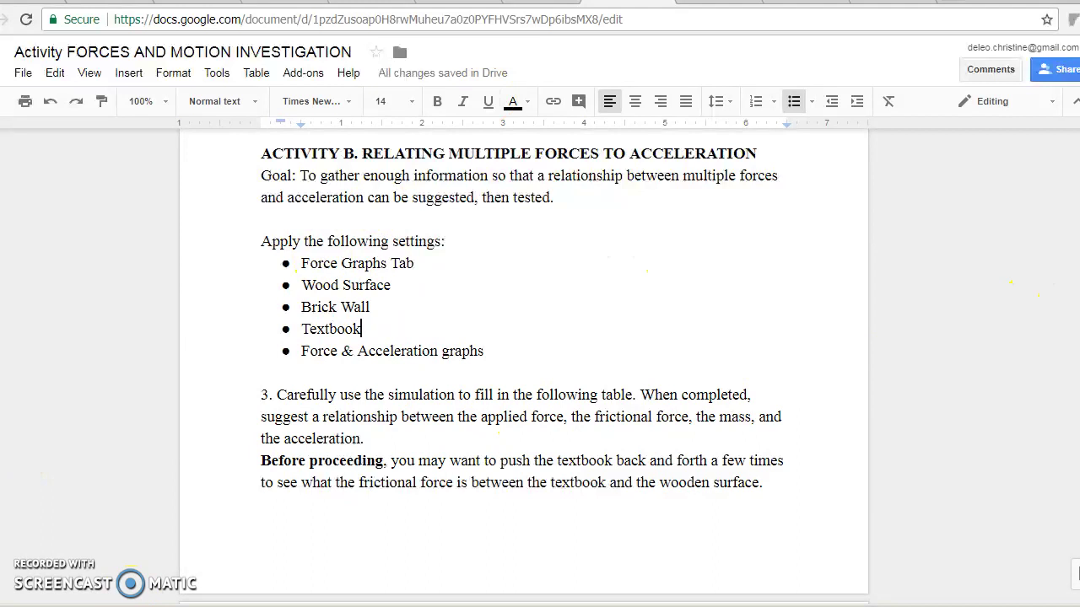
- Set friction to Wood, reselect the Textbook after trying File Cabinet, and clear the graphs
key(alt+Tab)
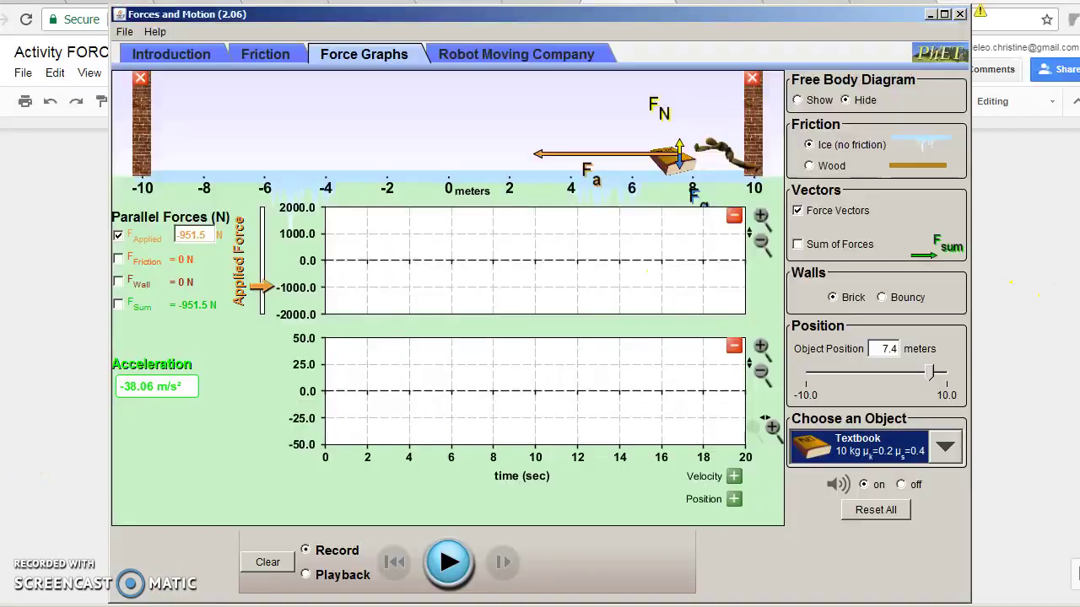
click(810, 166)
click(861, 447)
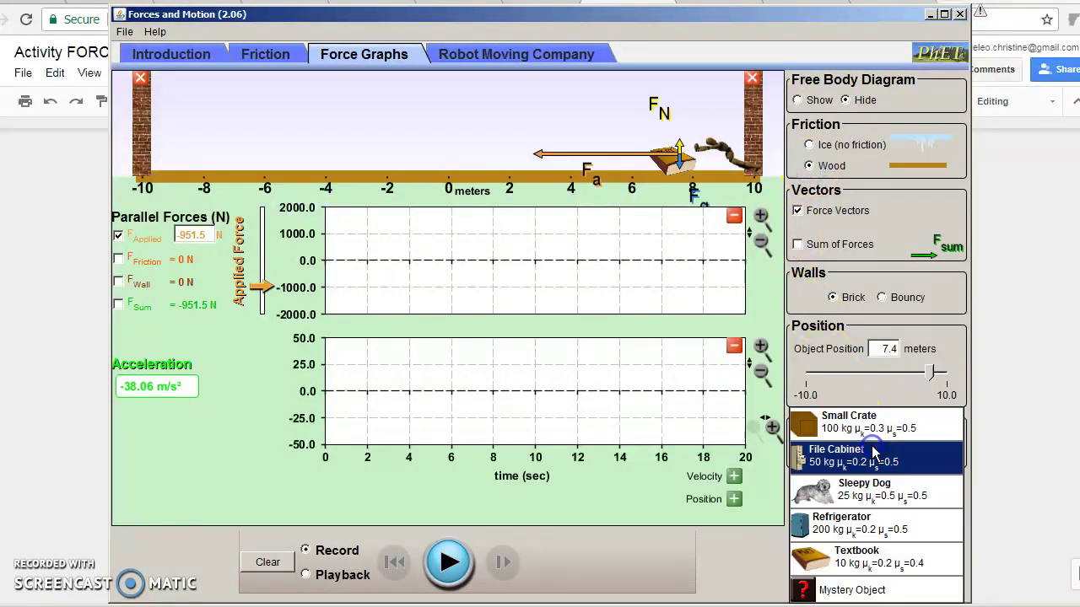
click(873, 452)
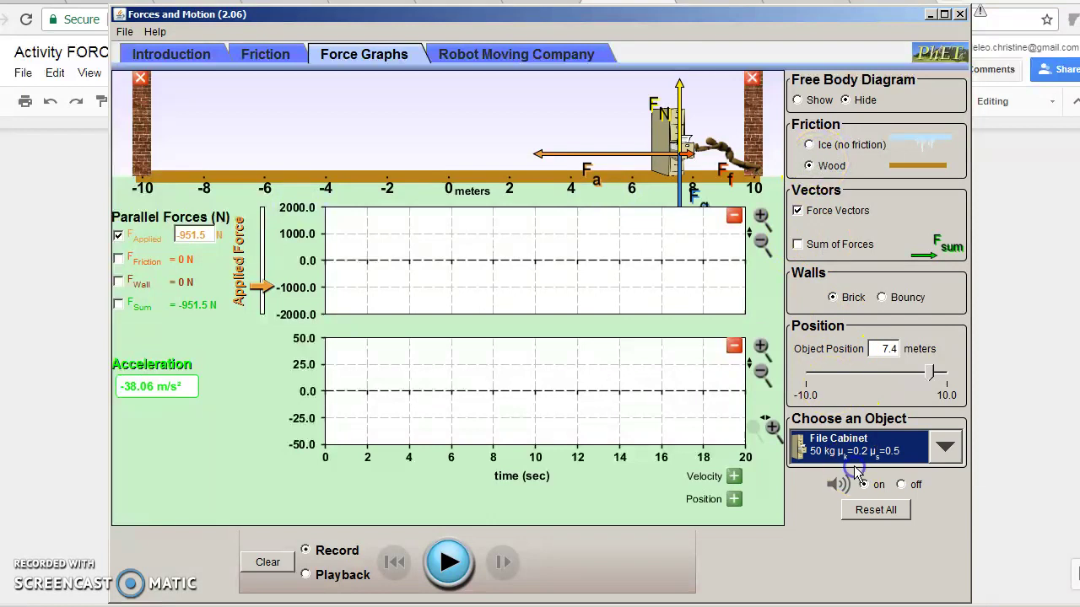
click(854, 451)
click(945, 558)
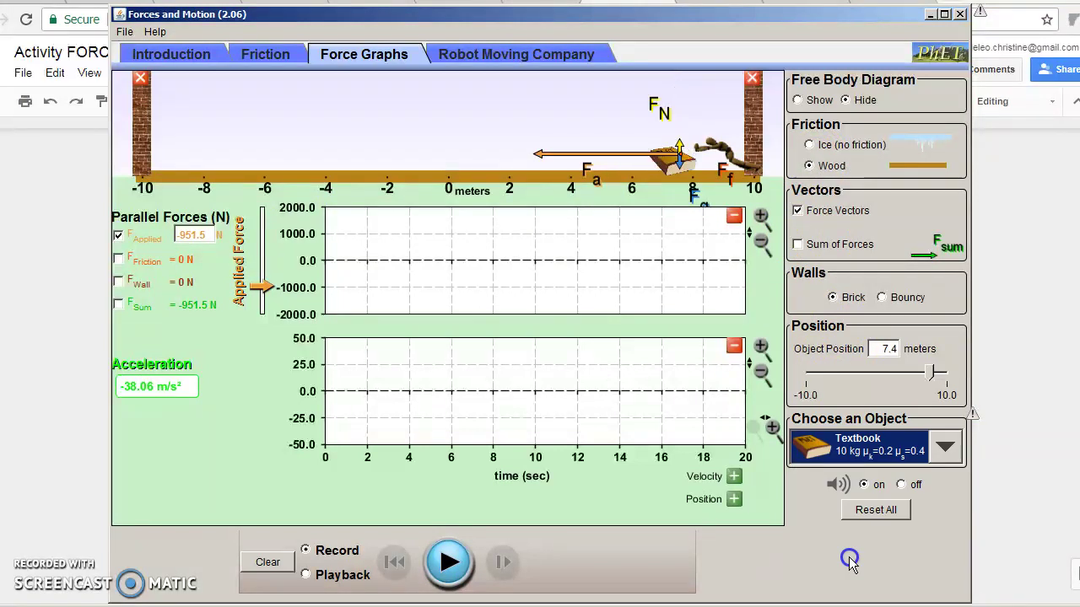
click(808, 166)
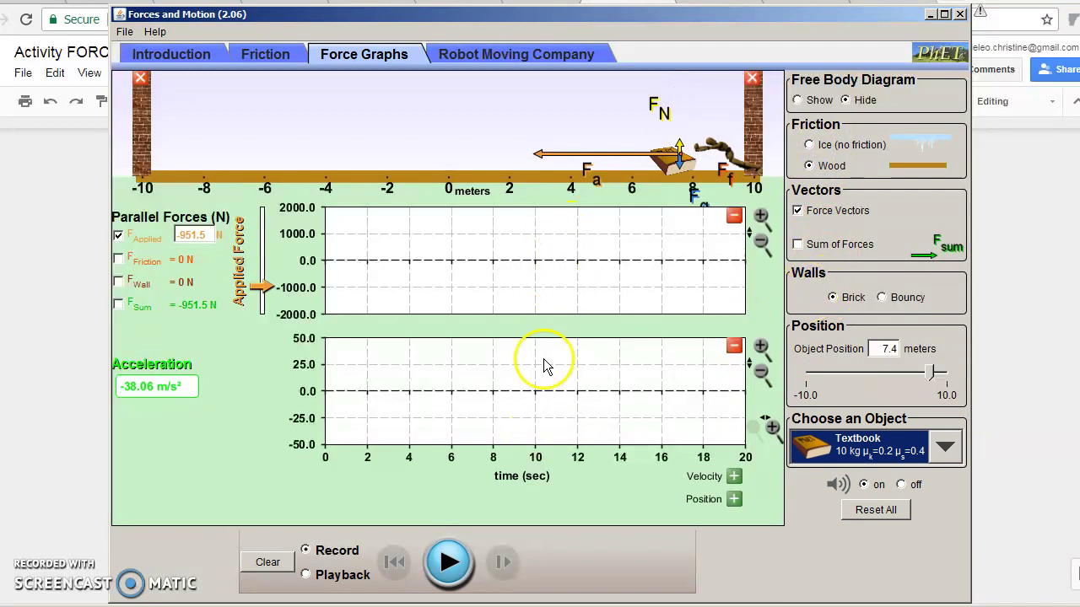
click(269, 562)
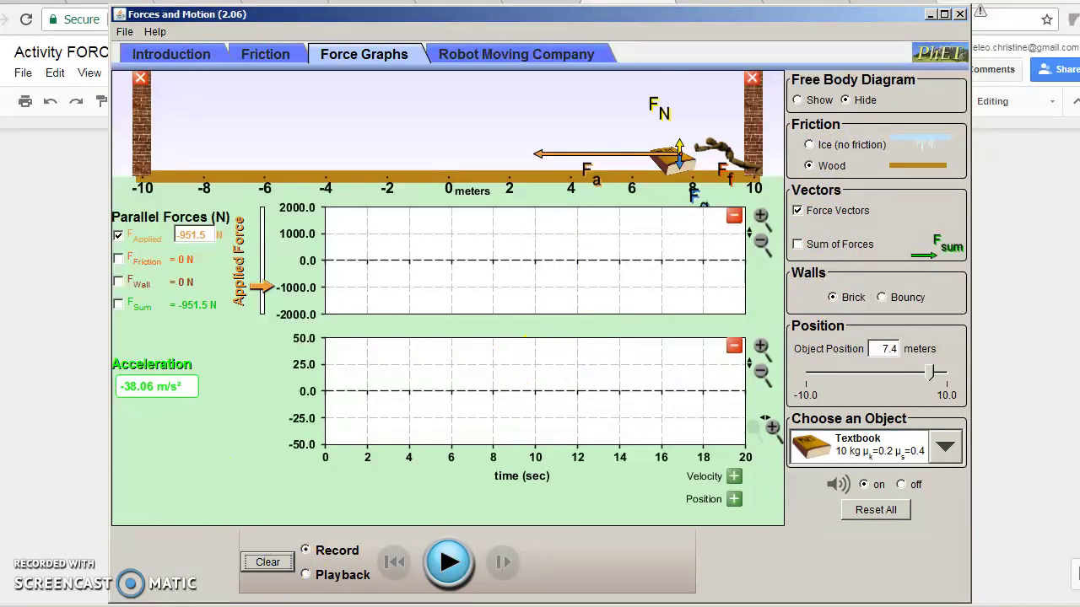
- Scroll to the empty five-trial textbook table, select trial 1's Applied and Frictional Force cells, then return to the simulation
key(alt+Tab)
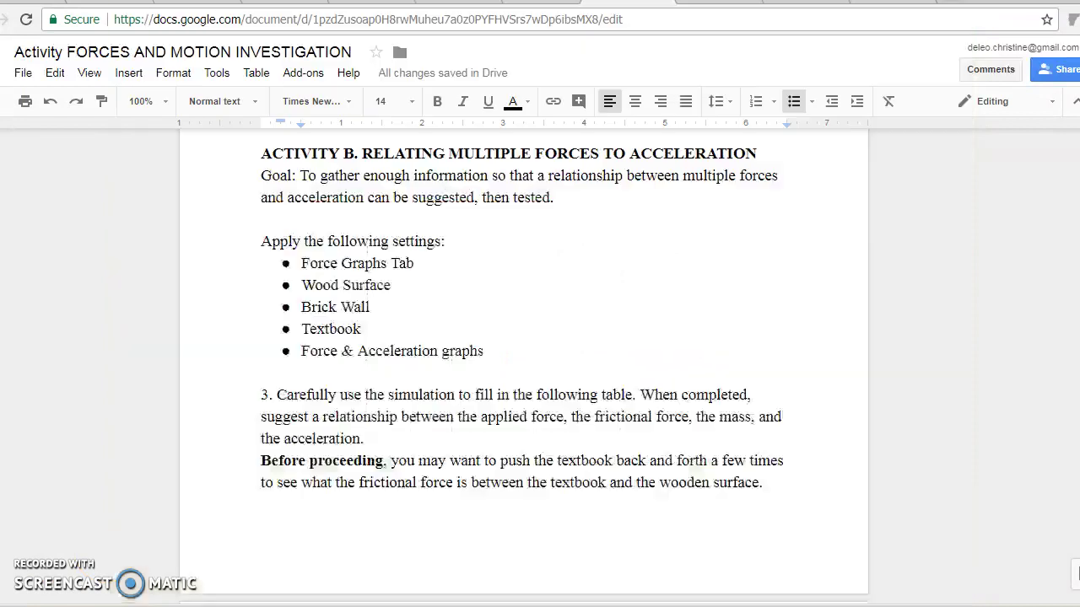
scroll(523, 337, down, 3)
scroll(523, 337, down, 5)
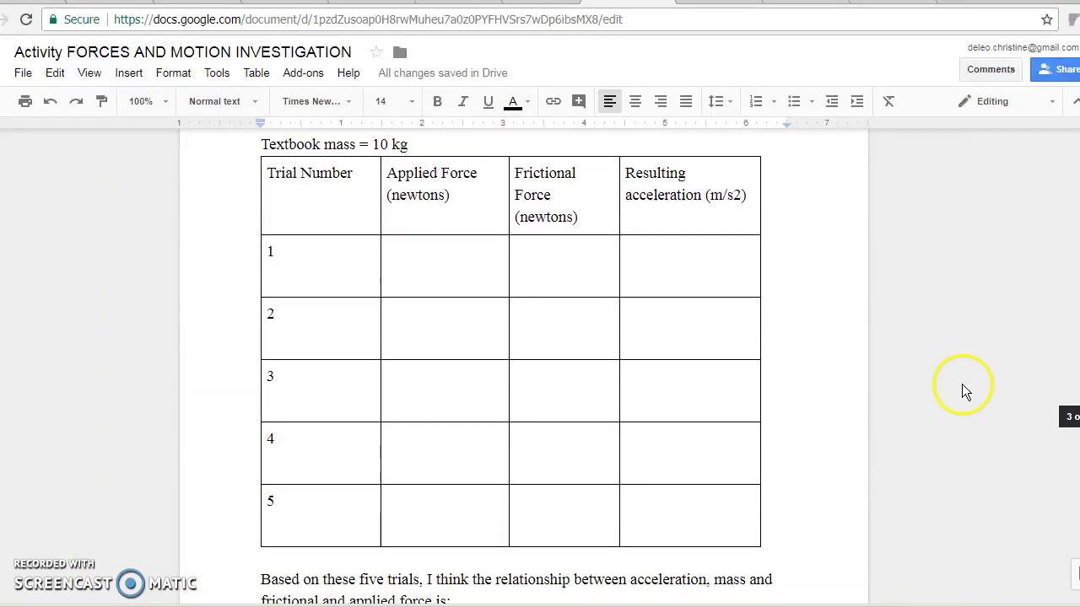
click(426, 279)
click(568, 284)
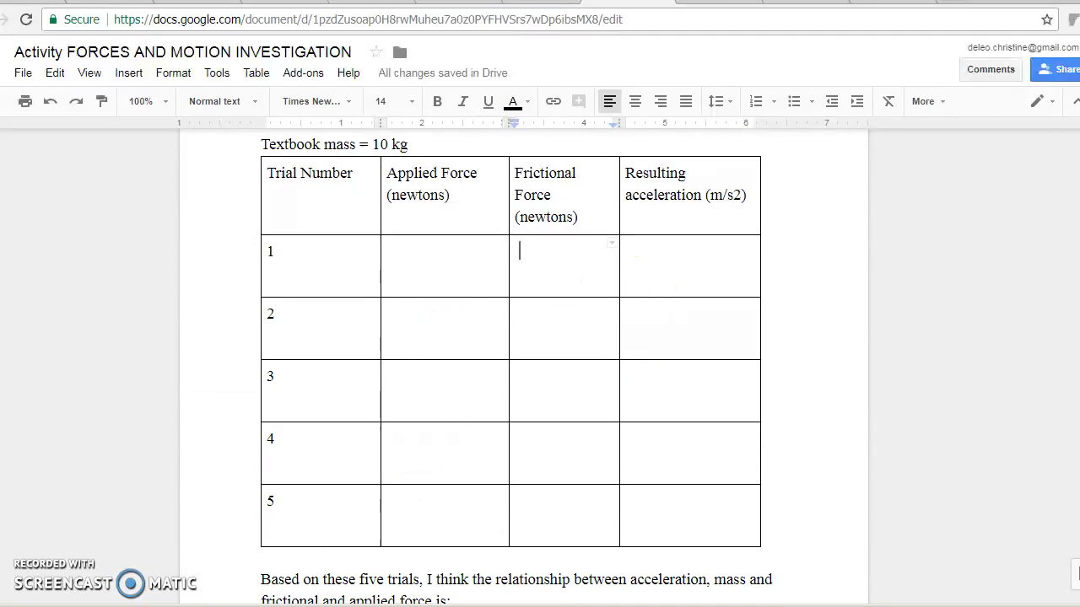
key(alt+Tab)
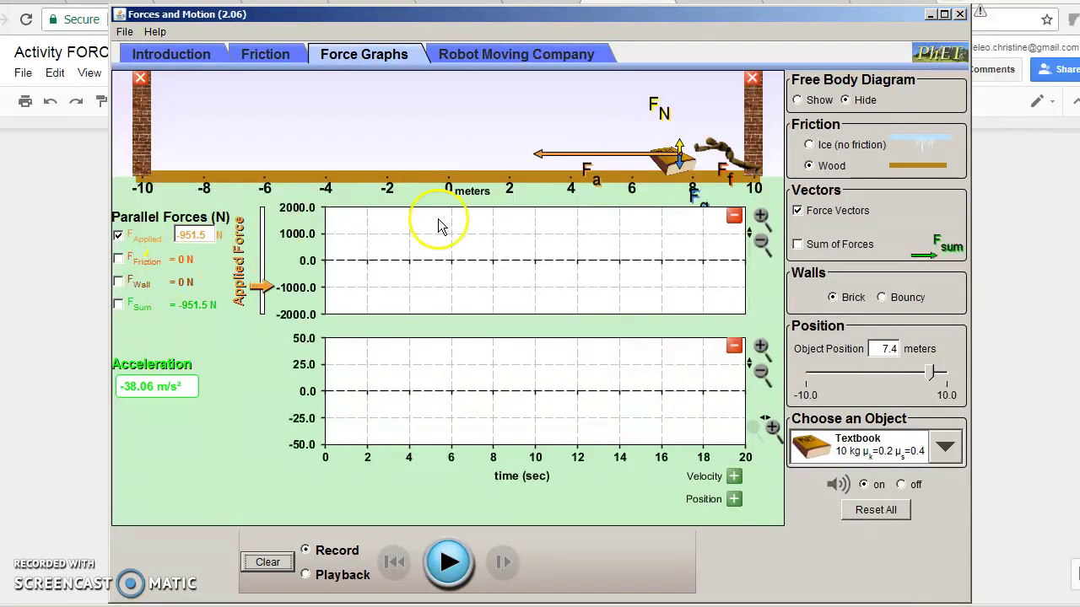
- Push the textbook left across the wood floor and replay the run in Playback mode
drag(673, 165, 514, 154)
click(306, 574)
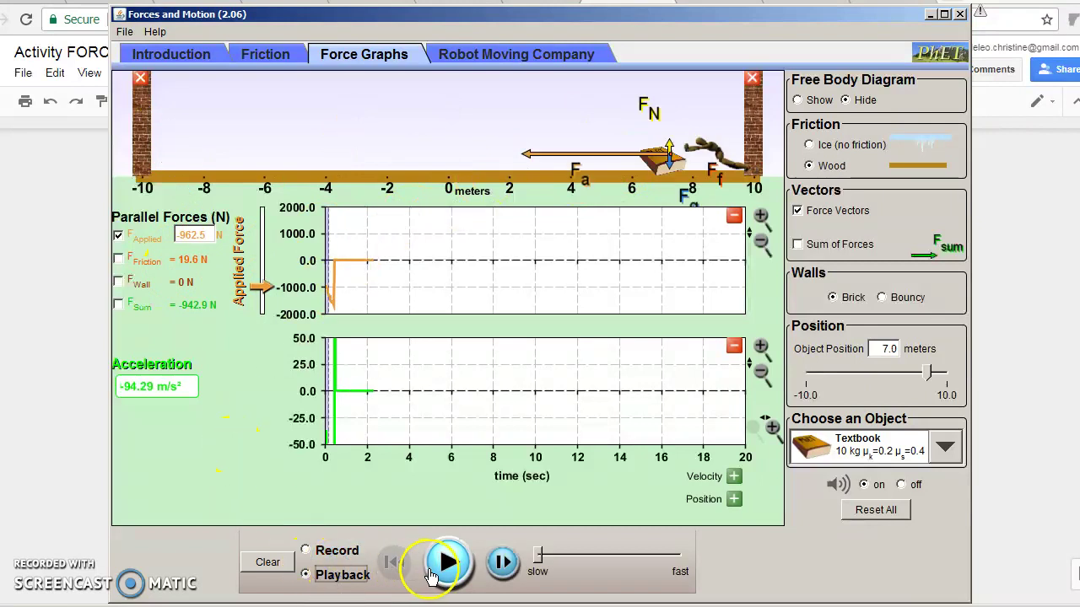
click(451, 563)
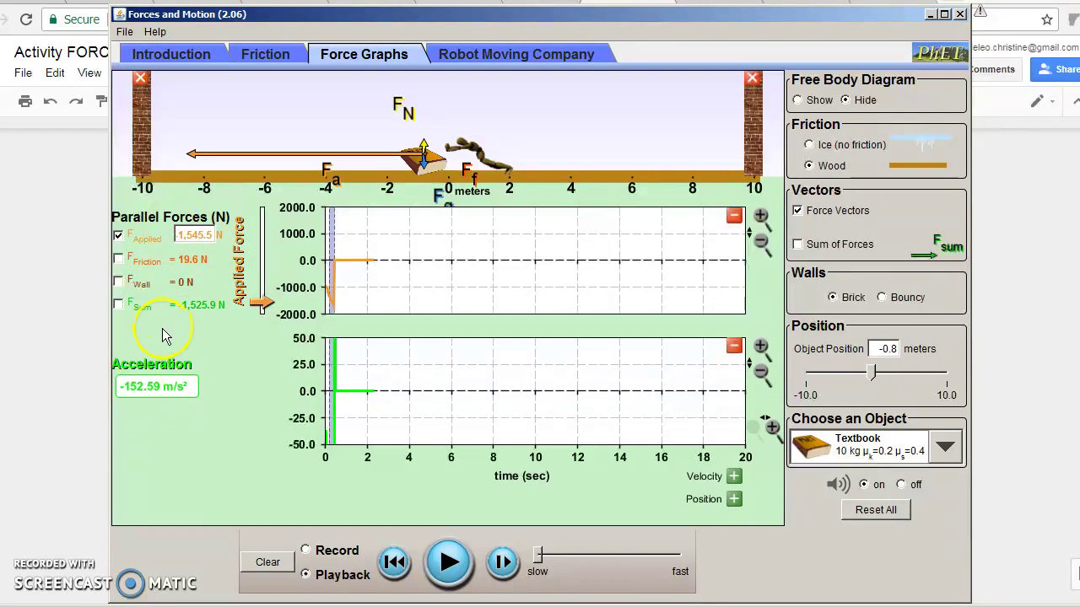
key(alt+Tab)
- Select trial 1's empty Applied, Frictional and Acceleration cells, then go back to the simulation
drag(441, 289, 701, 272)
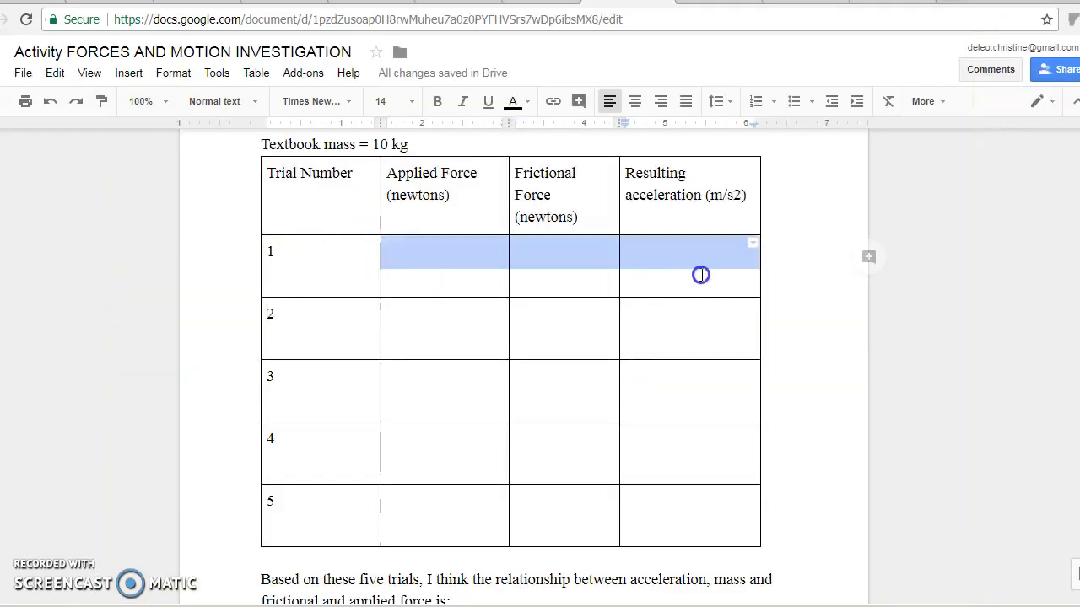
key(alt+Tab)
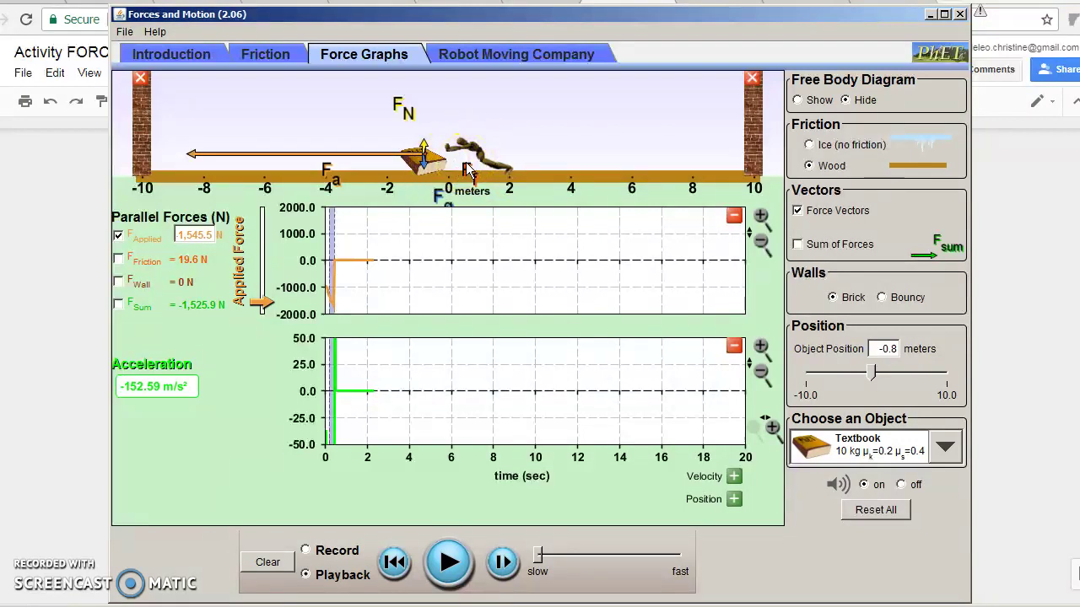
- Click the applied-force arrow, then switch back to the worksheet's empty textbook data table
click(200, 165)
key(alt+Tab)
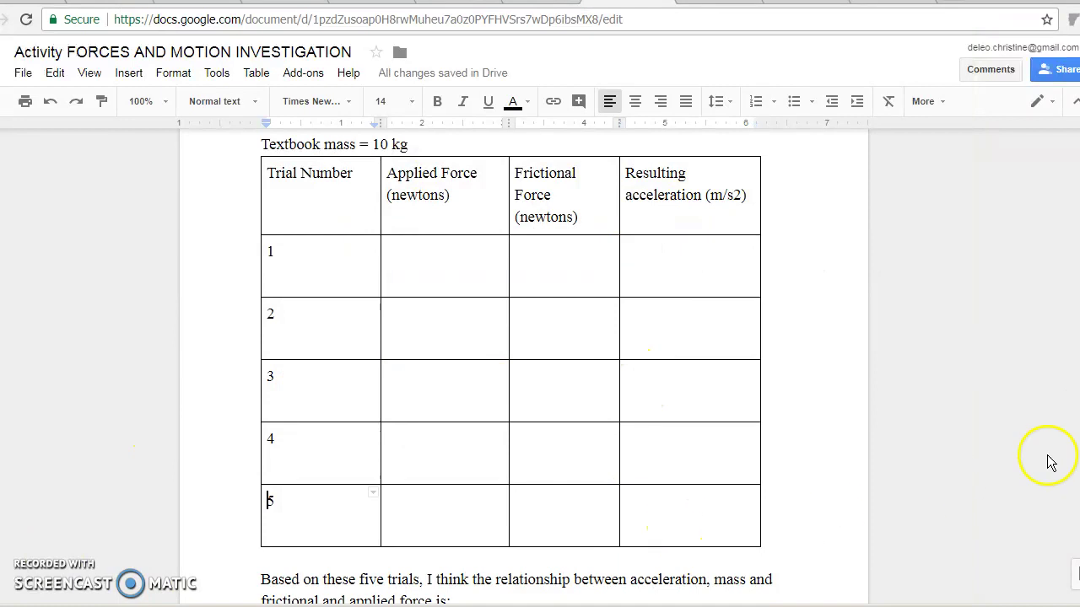
- Scroll to question 4, highlight the sentence about friction opposing motion, then return to the simulation
scroll(1046, 460, down, 4)
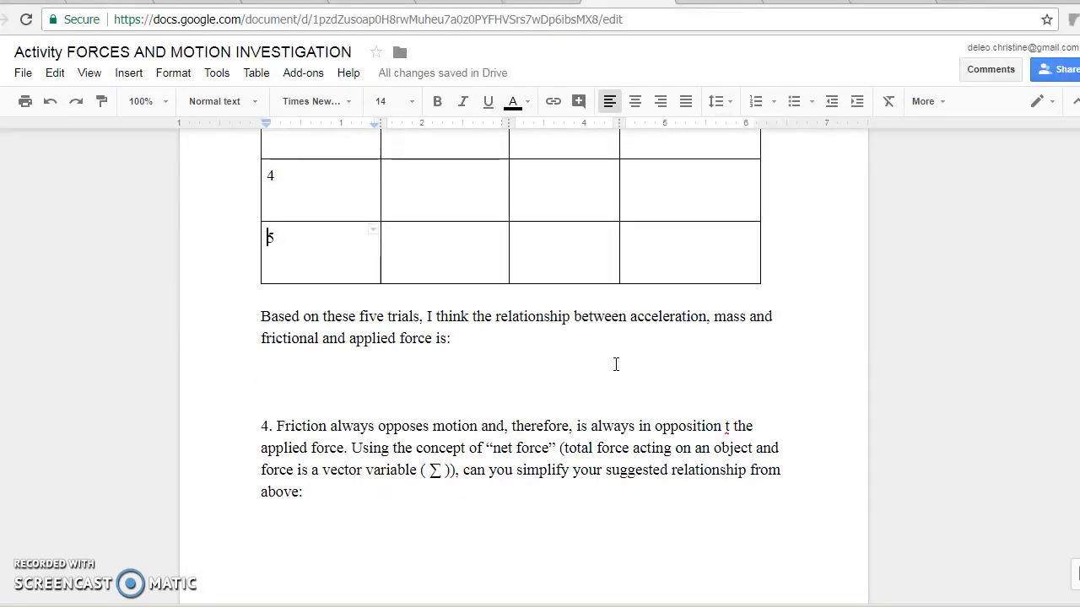
click(616, 364)
scroll(523, 337, down, 1)
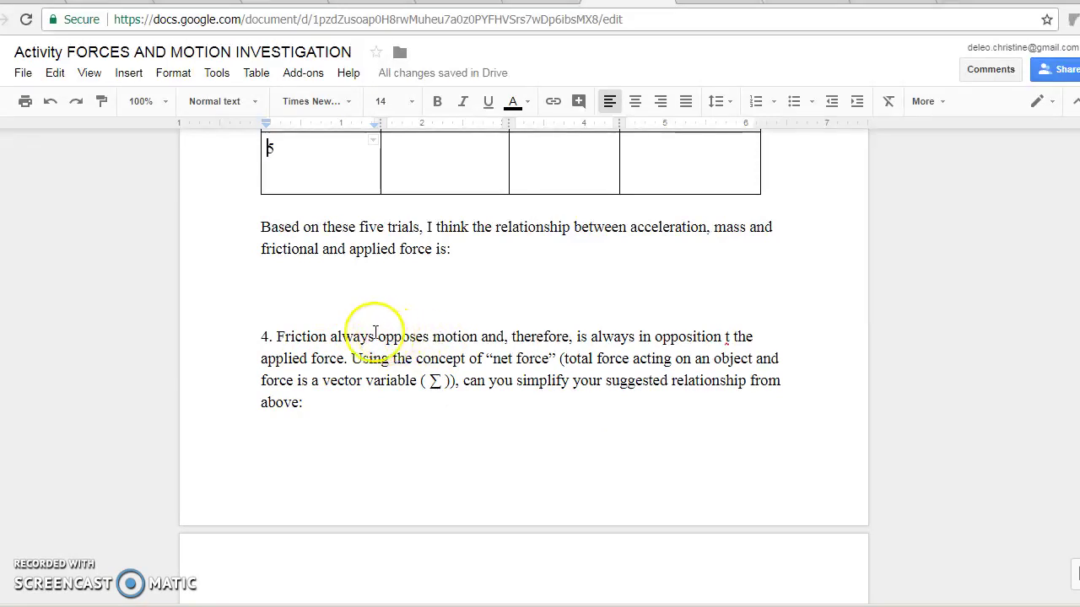
drag(278, 336, 344, 358)
key(alt+Tab)
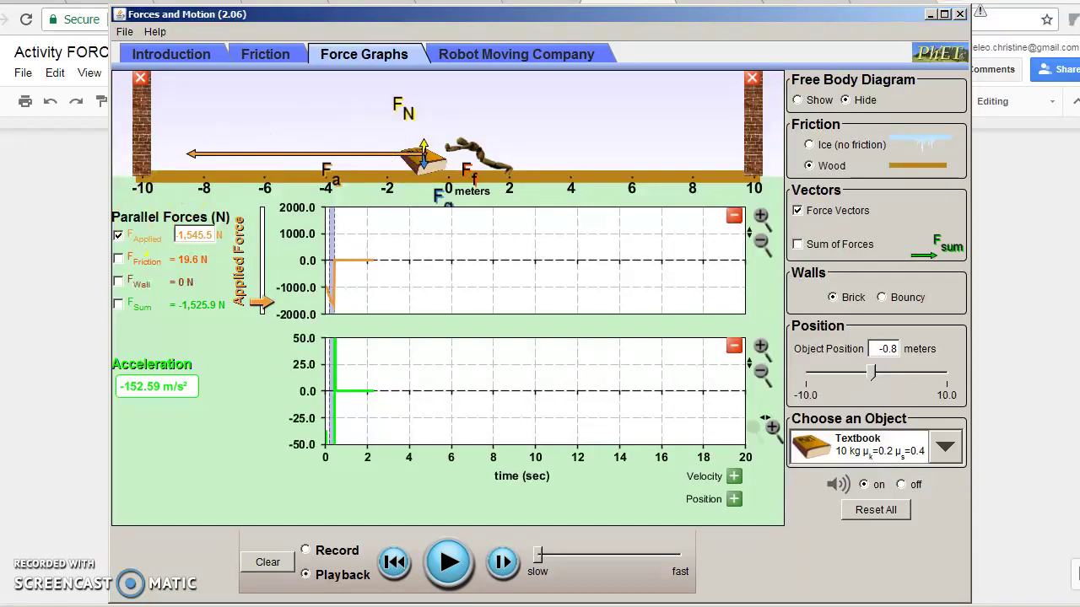
- Switch from the simulation back to the worksheet's question 4 on friction and net force
key(alt+Tab)
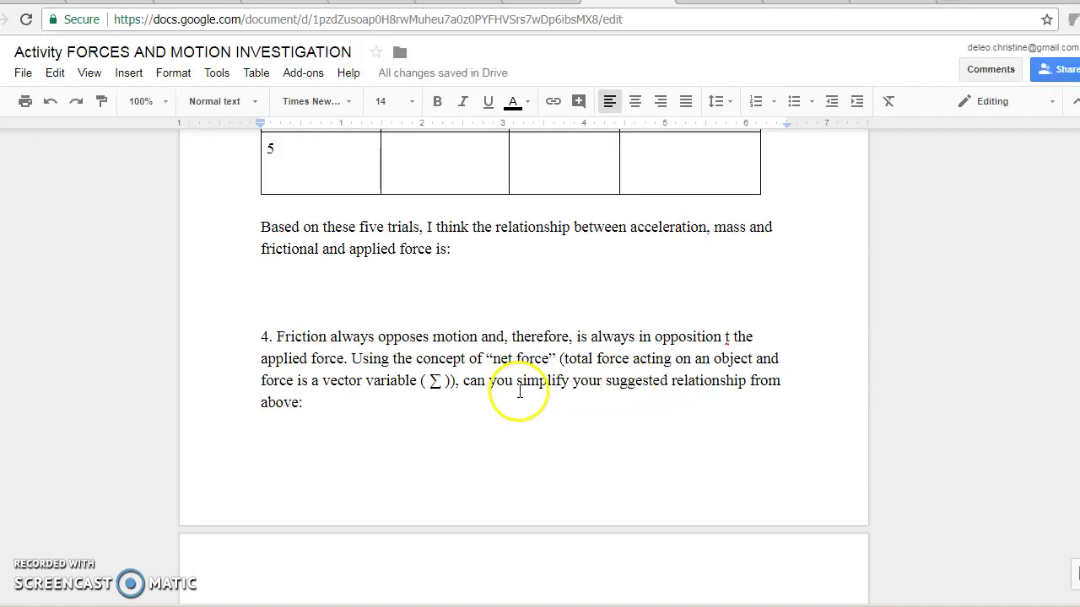
- Highlight the ∑ net-force symbol, then scroll down to question 5's empty mass-testing table
click(441, 380)
double_click(436, 381)
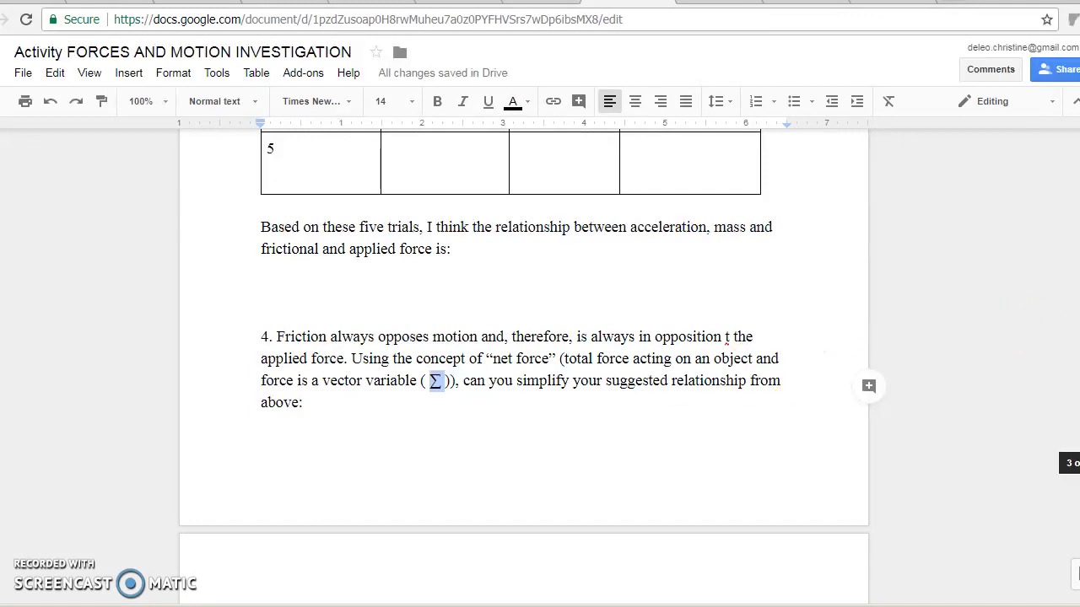
scroll(523, 363, down, 4)
scroll(523, 362, down, 1)
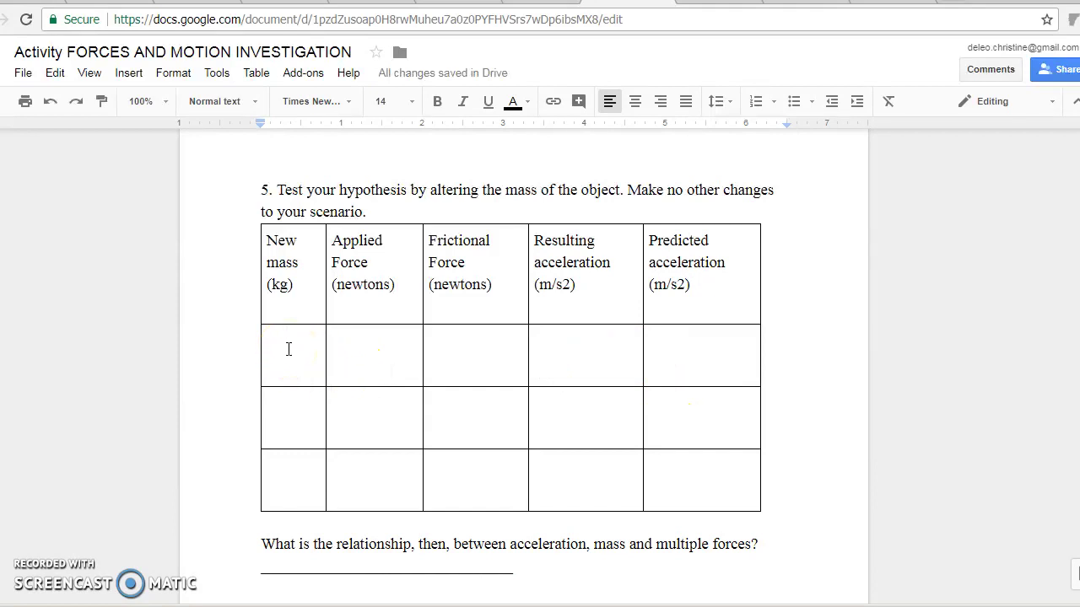
- Step through question 5's New mass, Applied Force, Frictional Force and acceleration cells
click(289, 348)
click(364, 356)
click(366, 354)
click(506, 365)
click(591, 324)
click(721, 360)
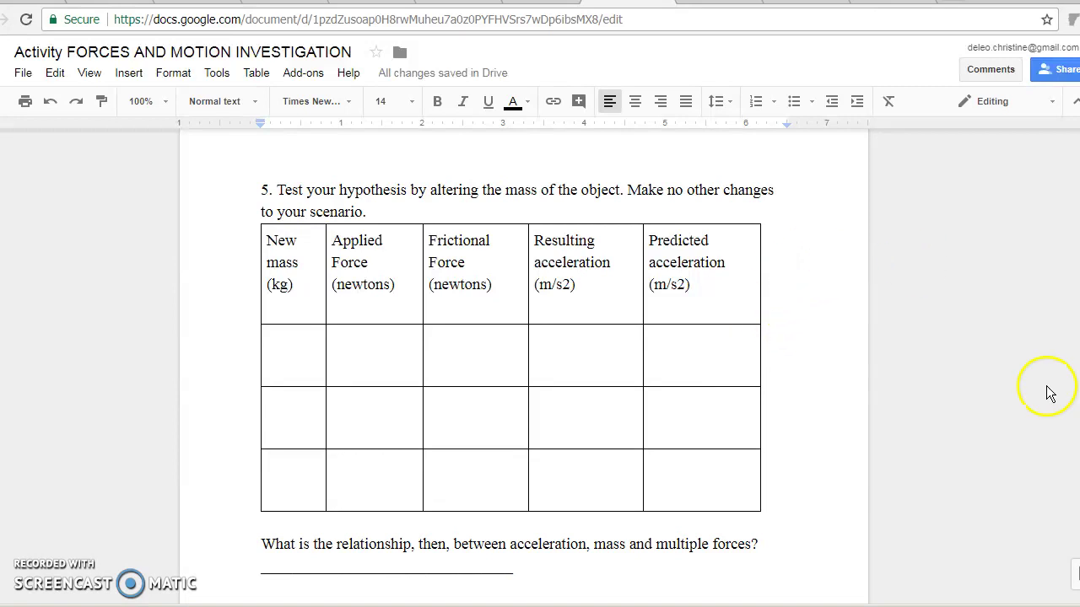
- Highlight the question about acceleration, mass and forces, then scroll to Activity C
scroll(1076, 576, down, 4)
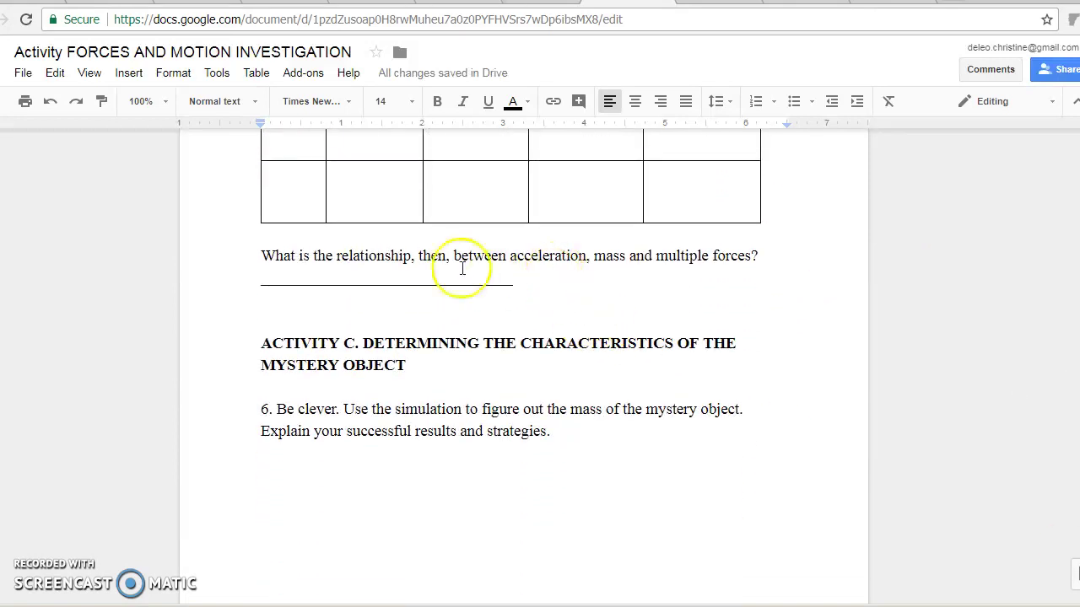
click(320, 259)
drag(320, 259, 749, 255)
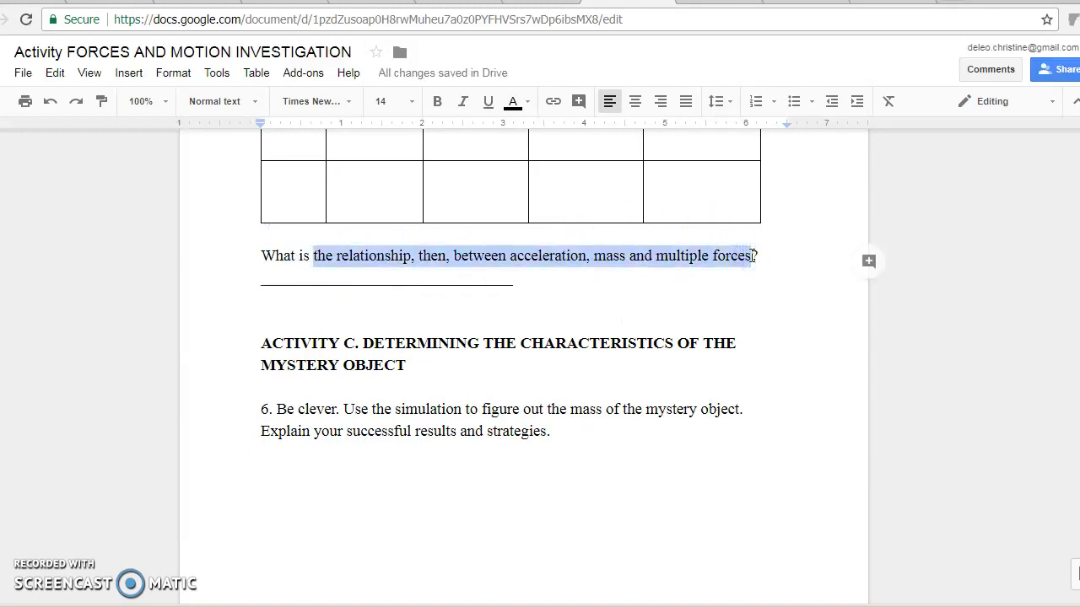
scroll(959, 537, down, 1)
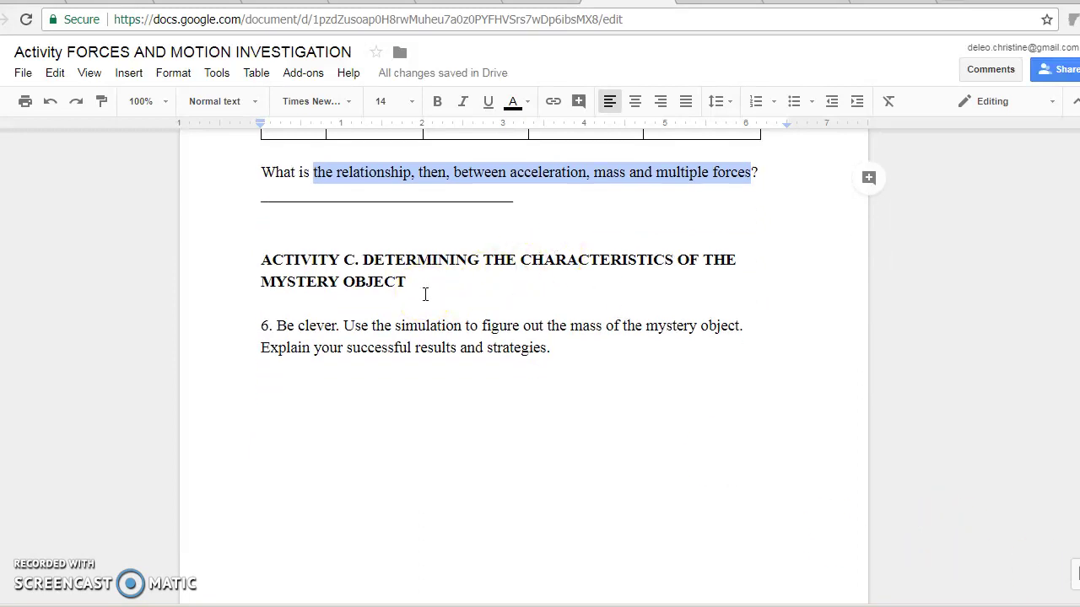
- In the simulation, choose Mystery Object from the object list
click(155, 605)
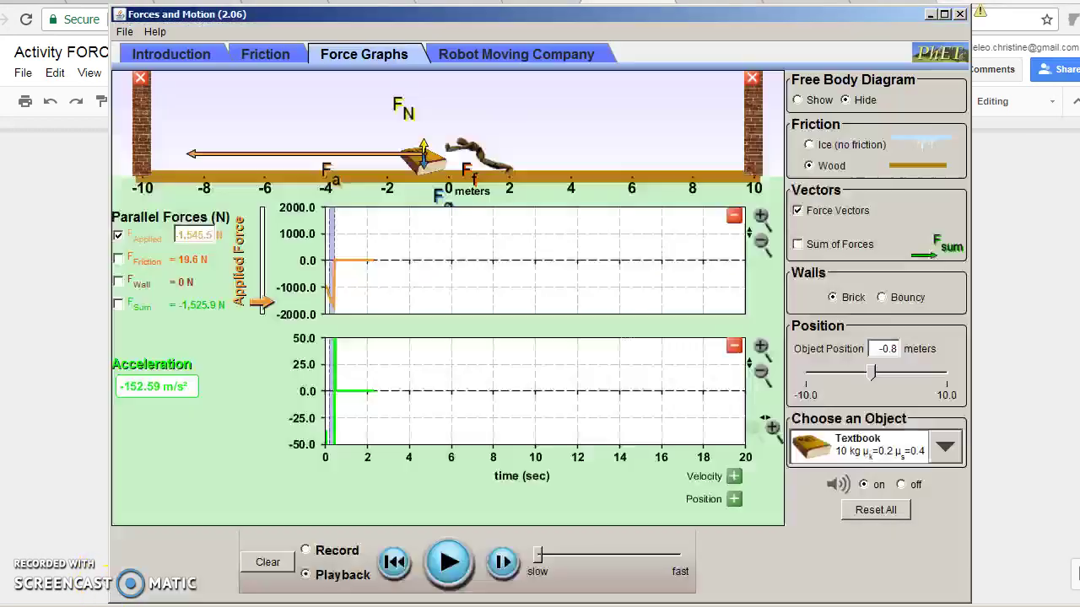
click(944, 447)
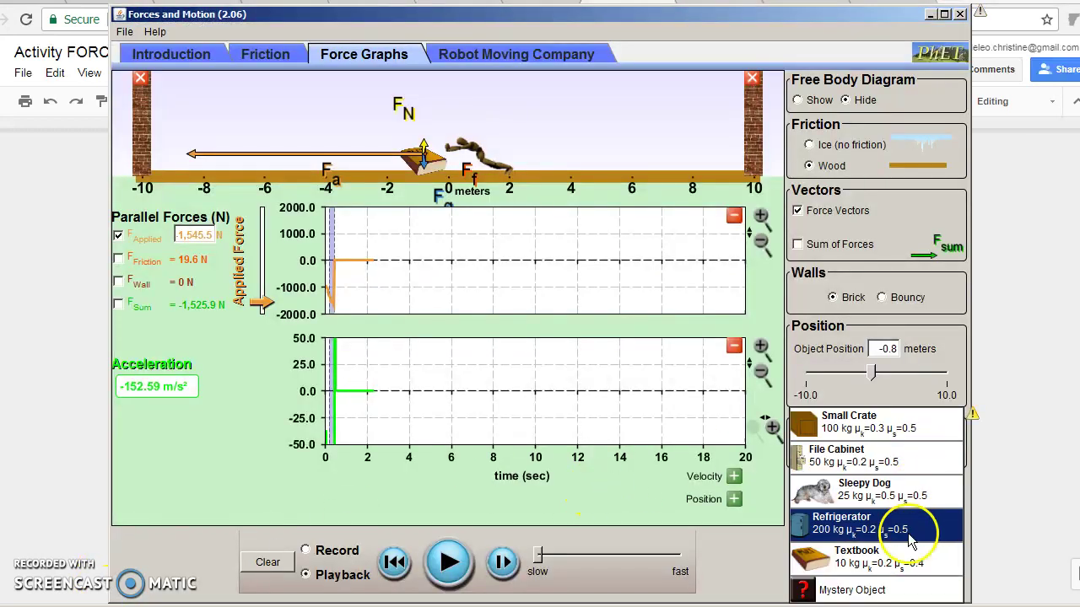
click(898, 590)
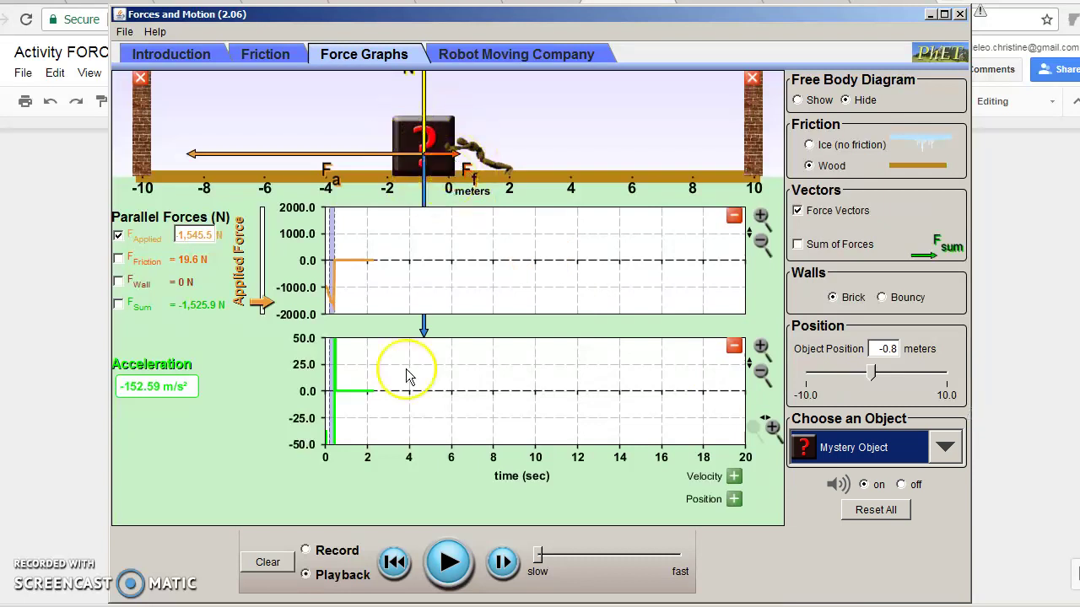
- Return to the worksheet and place the caret on the blank line below question 6
key(alt+Tab)
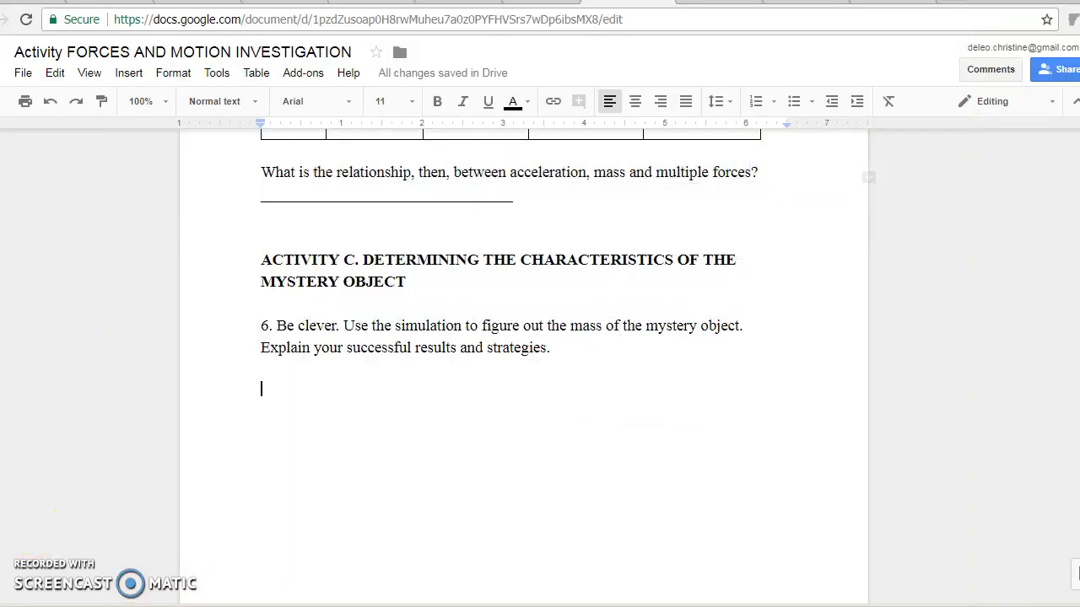
click(380, 466)
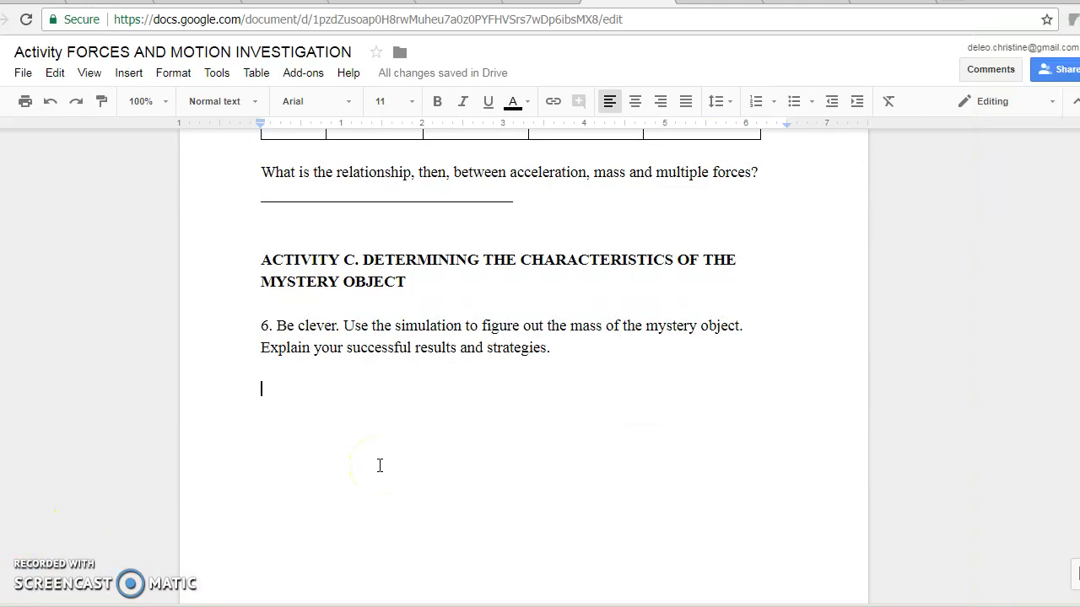